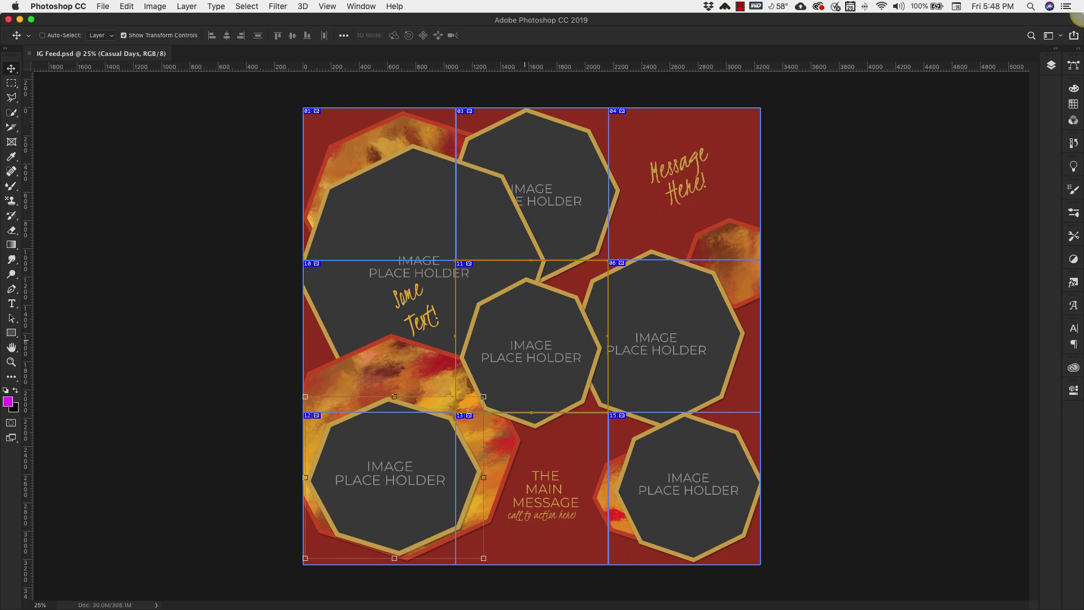
# - Create a new document with width 3240 px, height 4320 px and resolution 72 Pixels/Inch
pyautogui.click(102, 7)
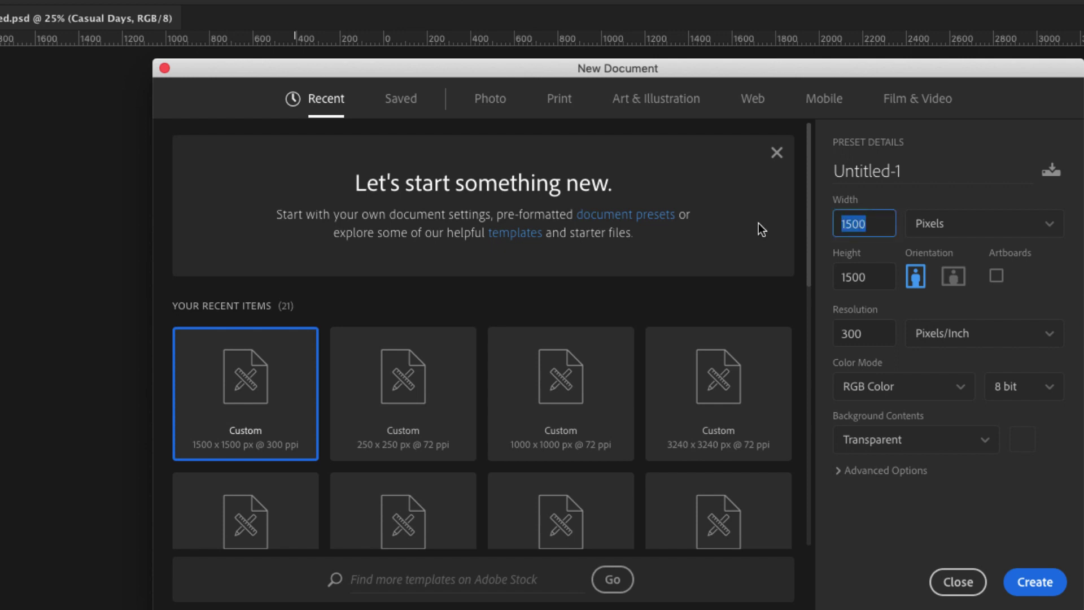
pyautogui.write('3240')
pyautogui.click(852, 276)
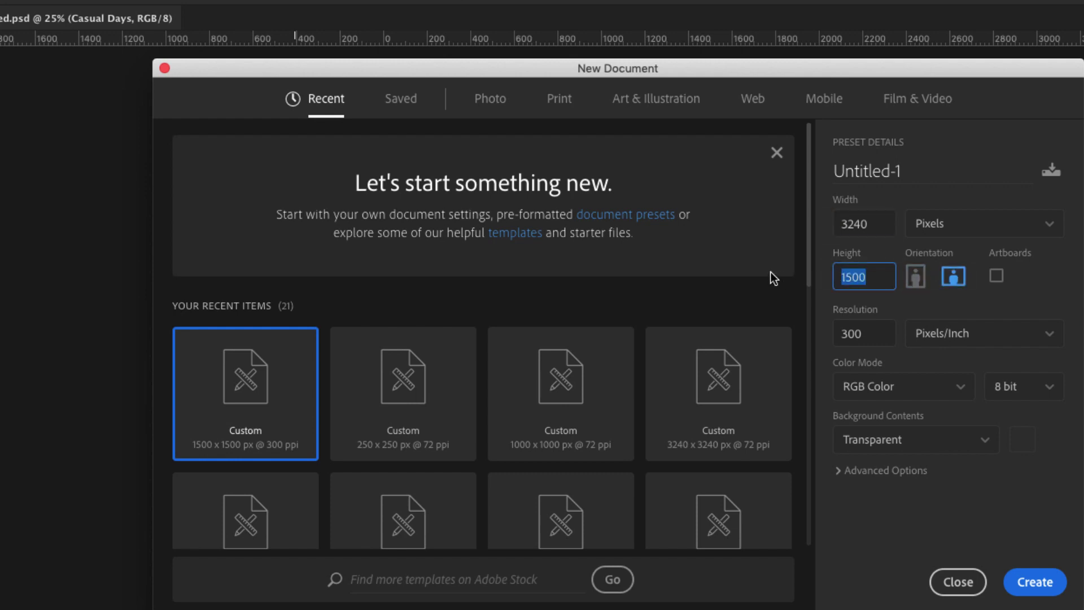
pyautogui.write('4320')
pyautogui.press('Tab')
pyautogui.write('72')
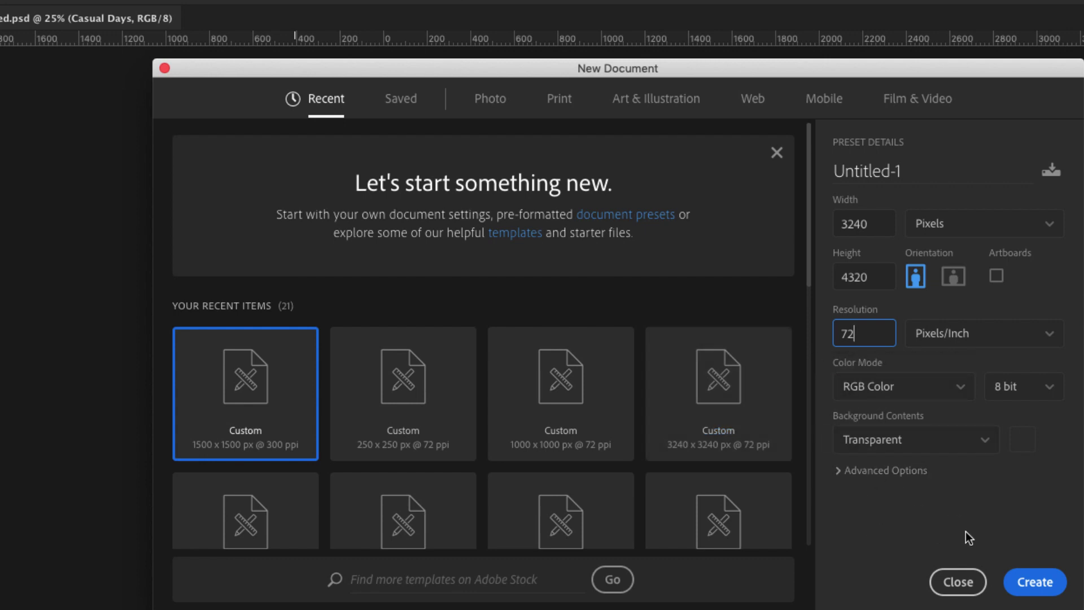
pyautogui.click(1036, 587)
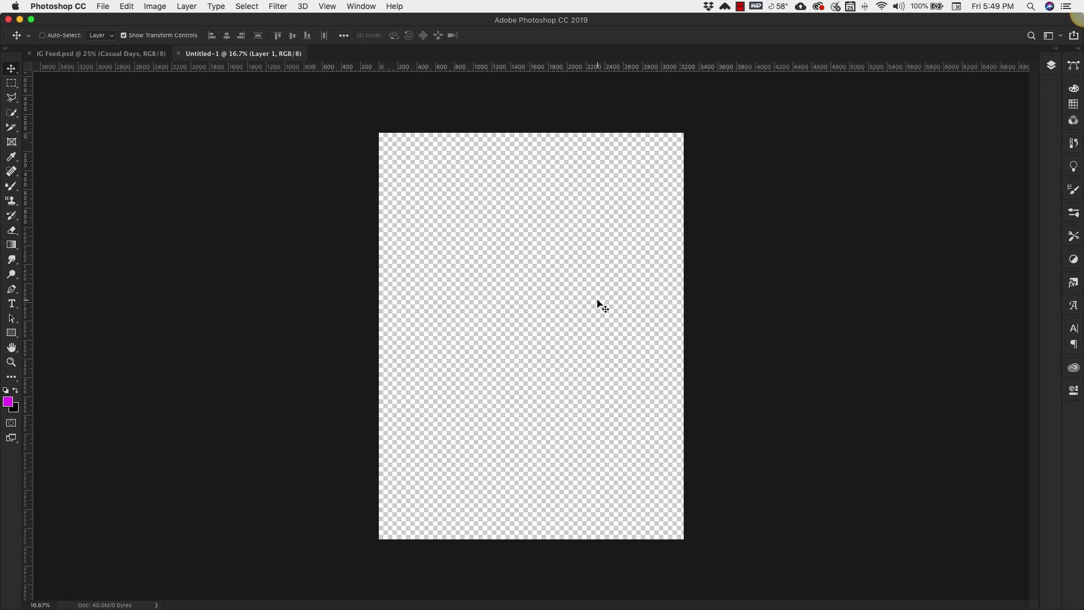
# - Fill Layer 1 with black and set the Slice Tool style to Fixed Size 1080 × 1080 px
pyautogui.press('super+BackSpace')
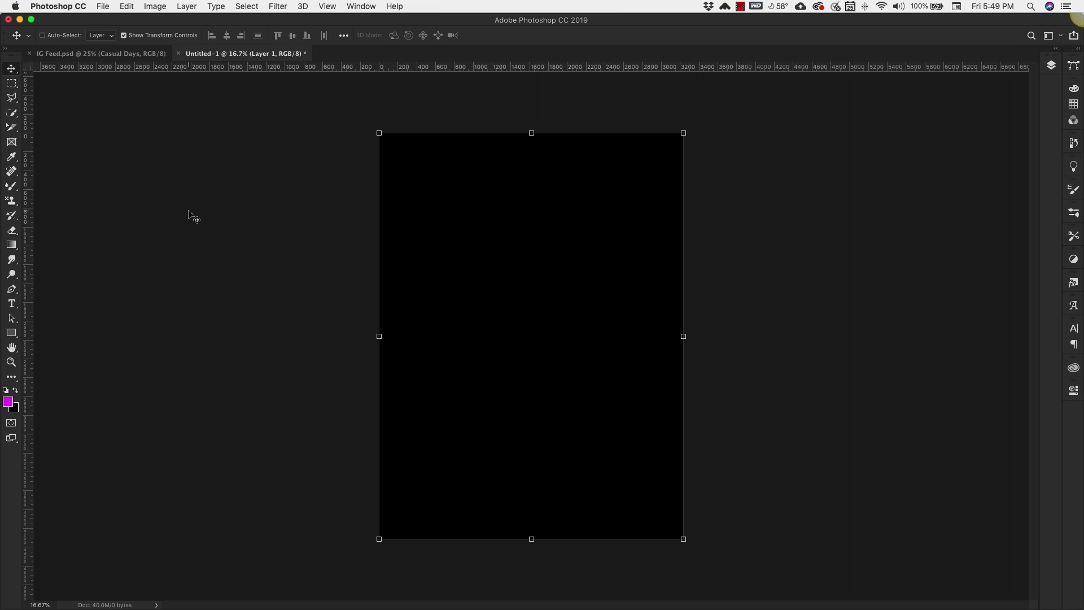
pyautogui.click(15, 172)
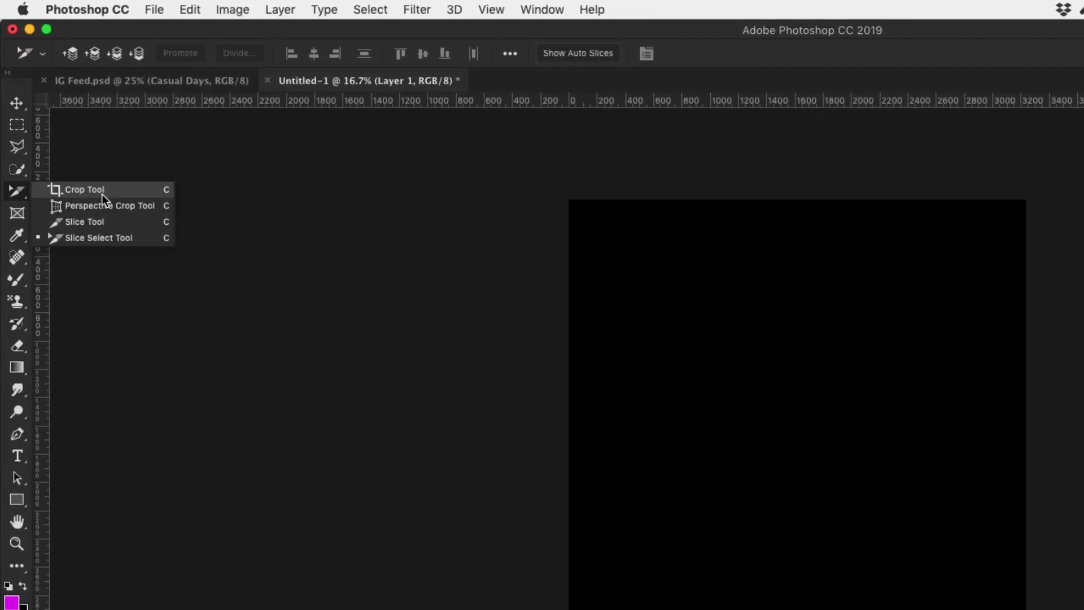
pyautogui.click(84, 221)
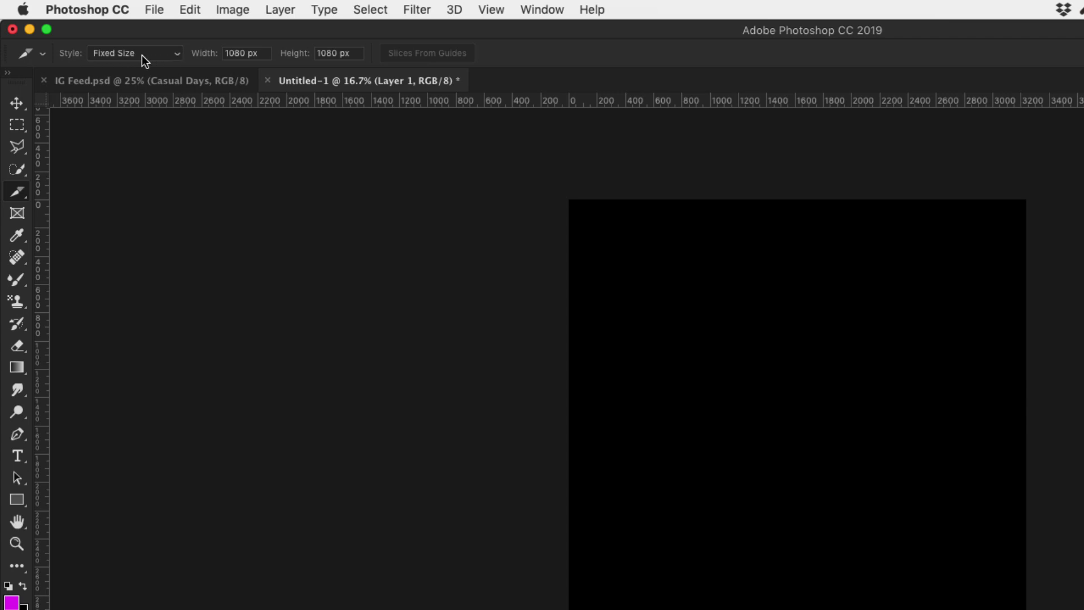
pyautogui.click(161, 54)
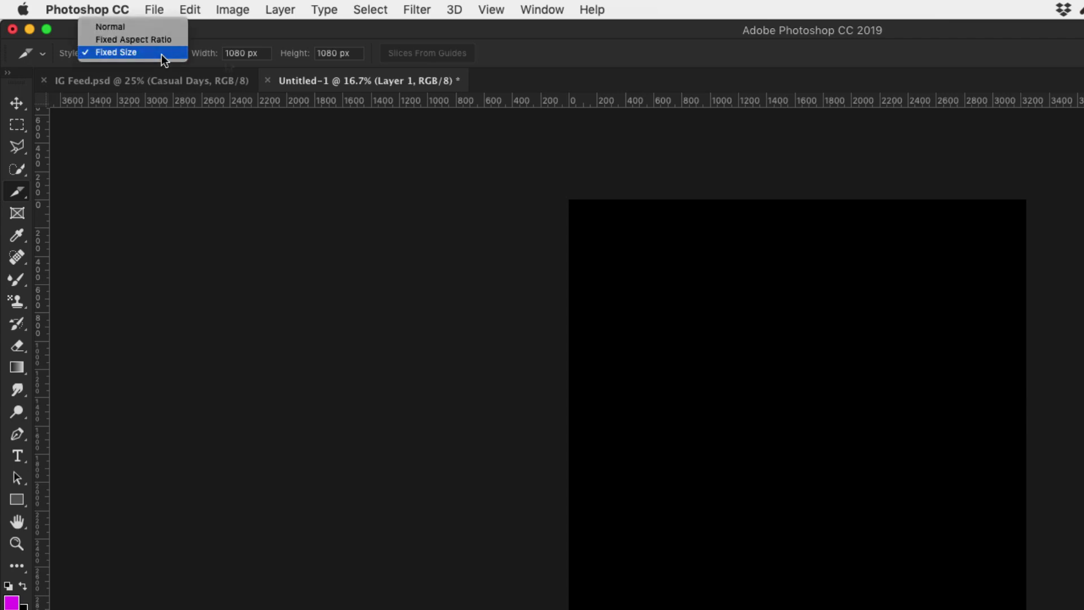
pyautogui.click(160, 107)
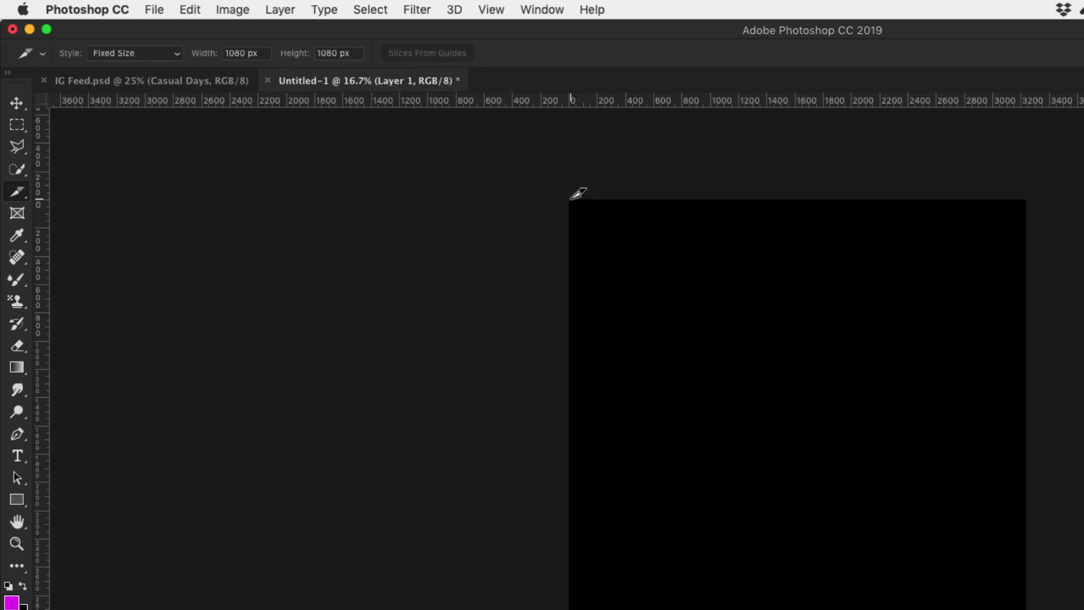
# - Zoom in on the black canvas
pyautogui.press('z')
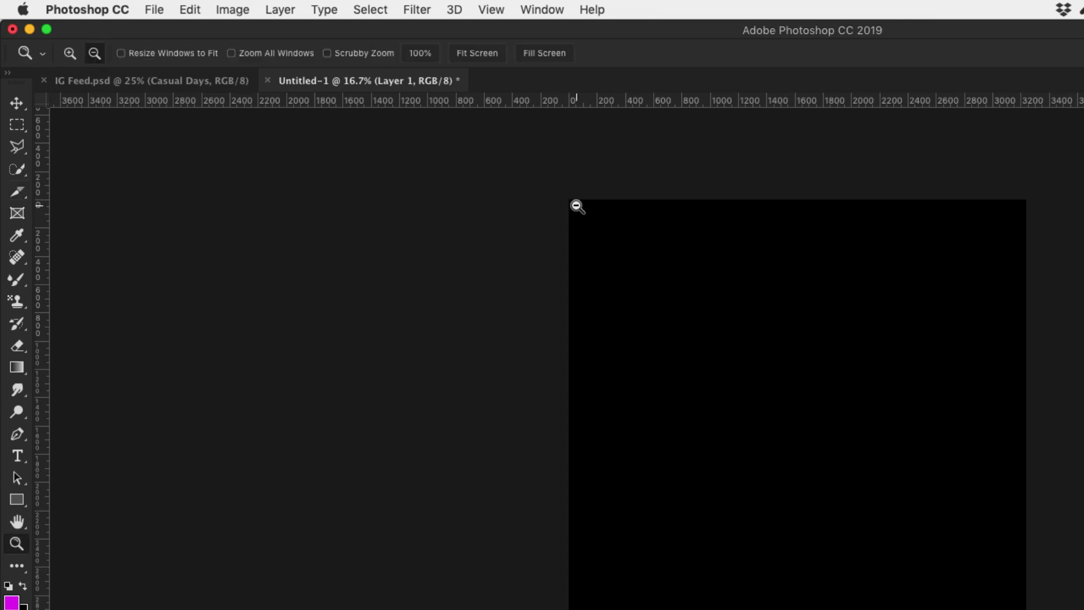
pyautogui.press('super+equal')
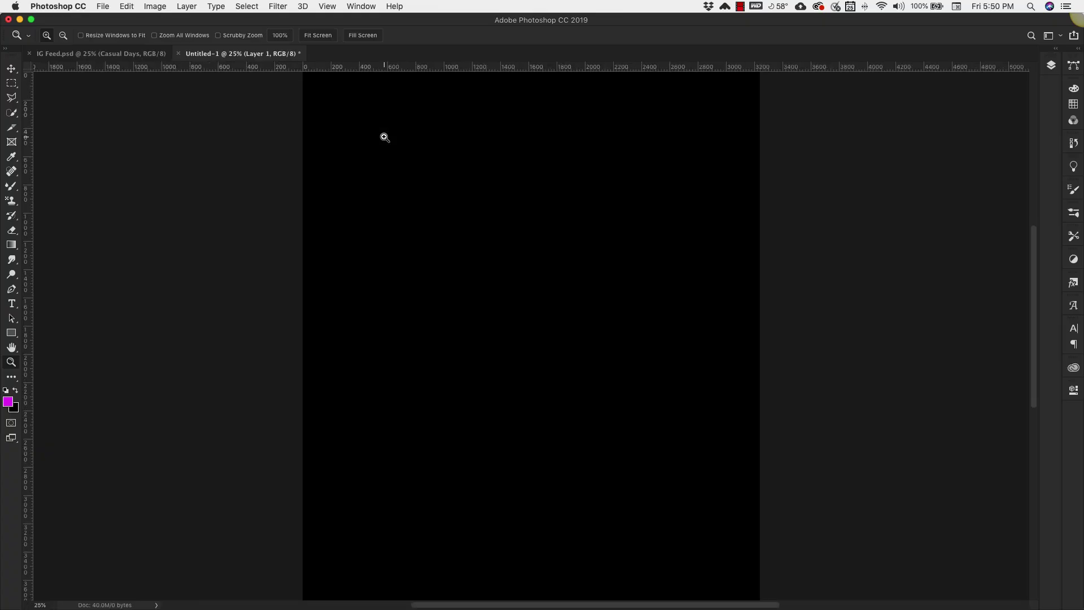
pyautogui.press('super+equal')
pyautogui.scroll(10, 577, 206)
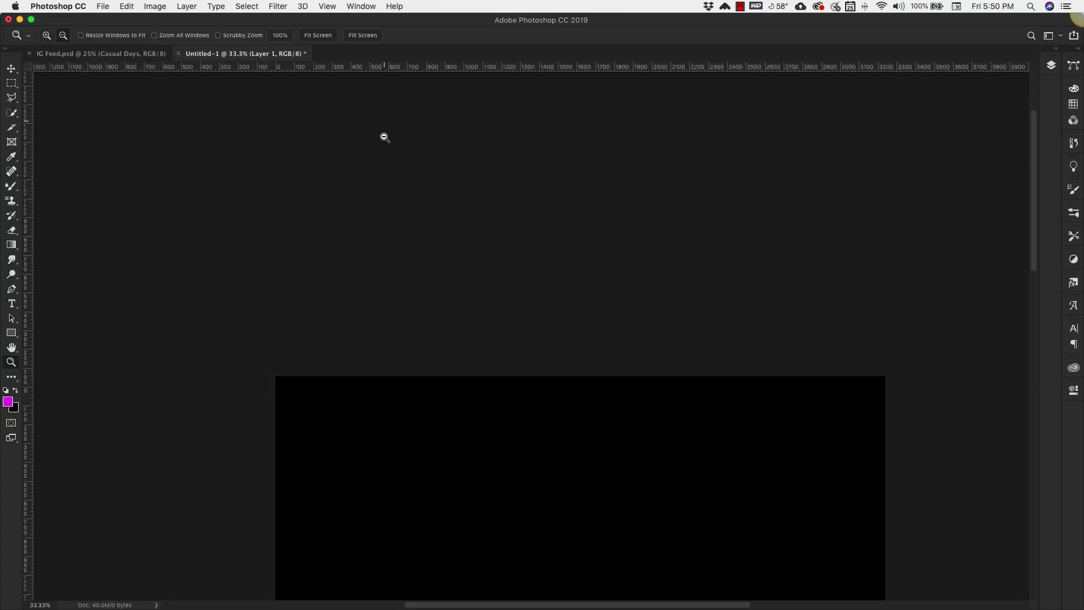
pyautogui.scroll(-3, 385, 137)
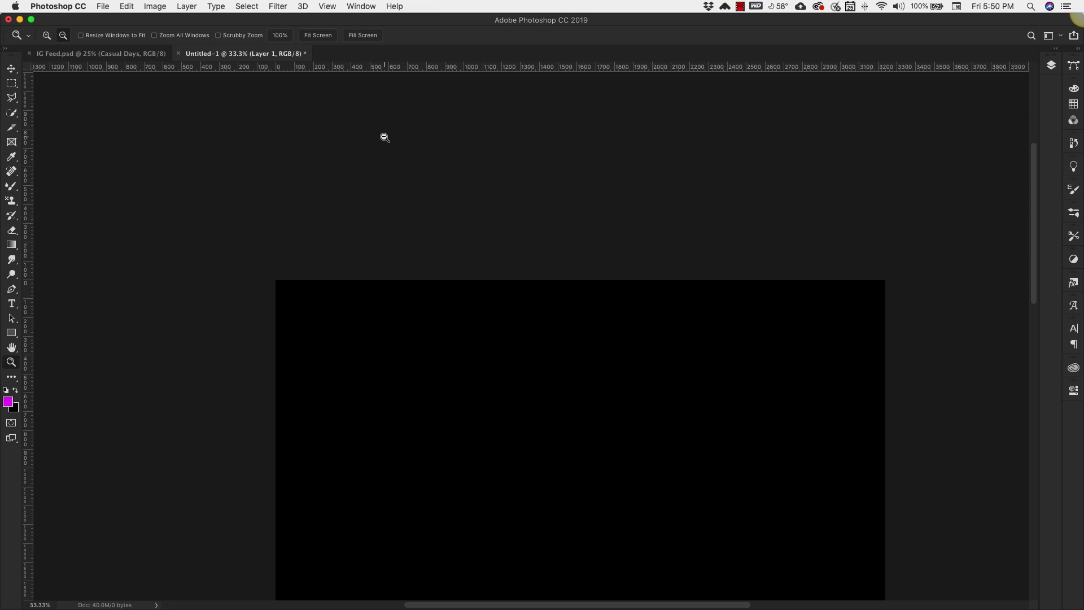
pyautogui.click(13, 130)
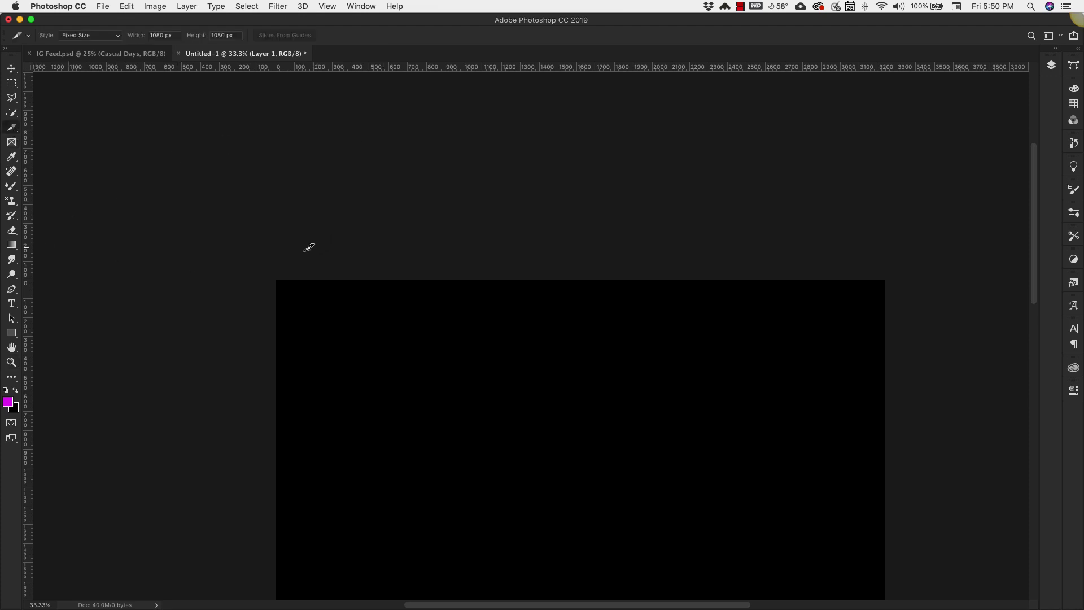
pyautogui.click(275, 278)
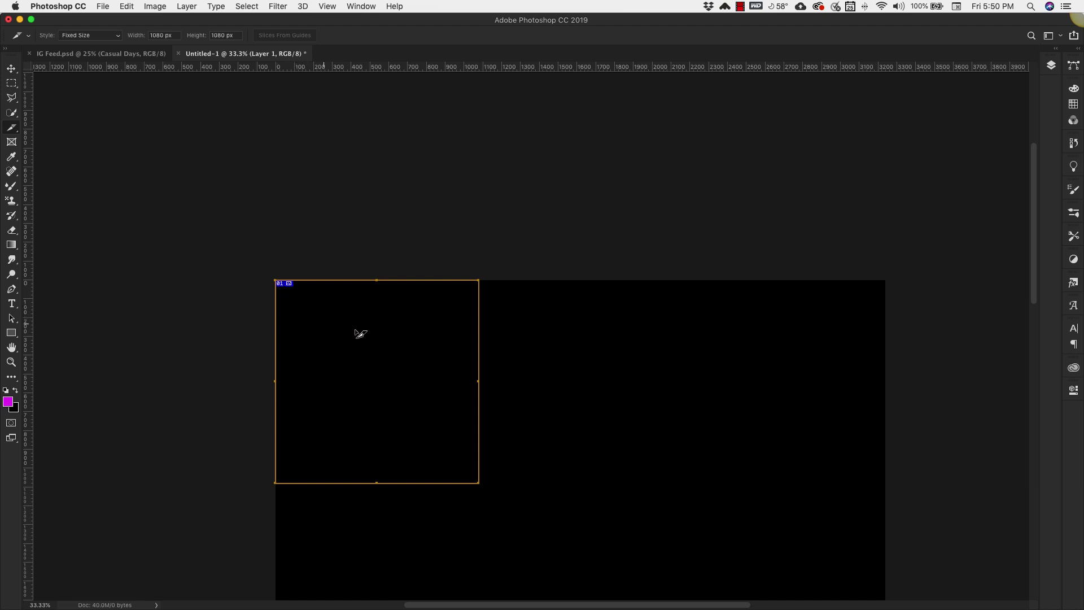
pyautogui.click(484, 276)
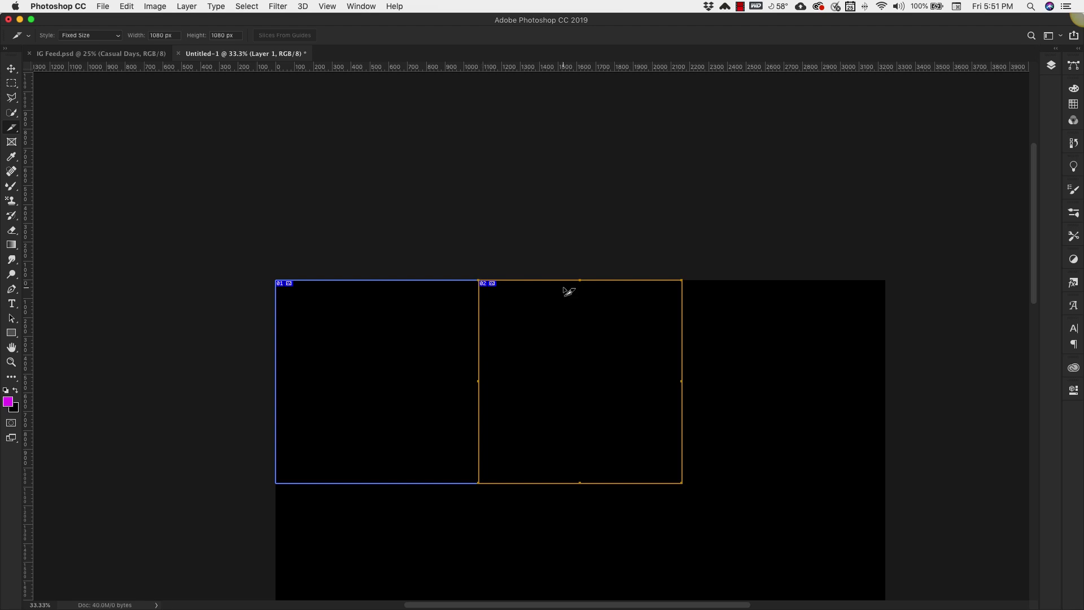
pyautogui.click(683, 279)
pyautogui.scroll(-5, 567, 259)
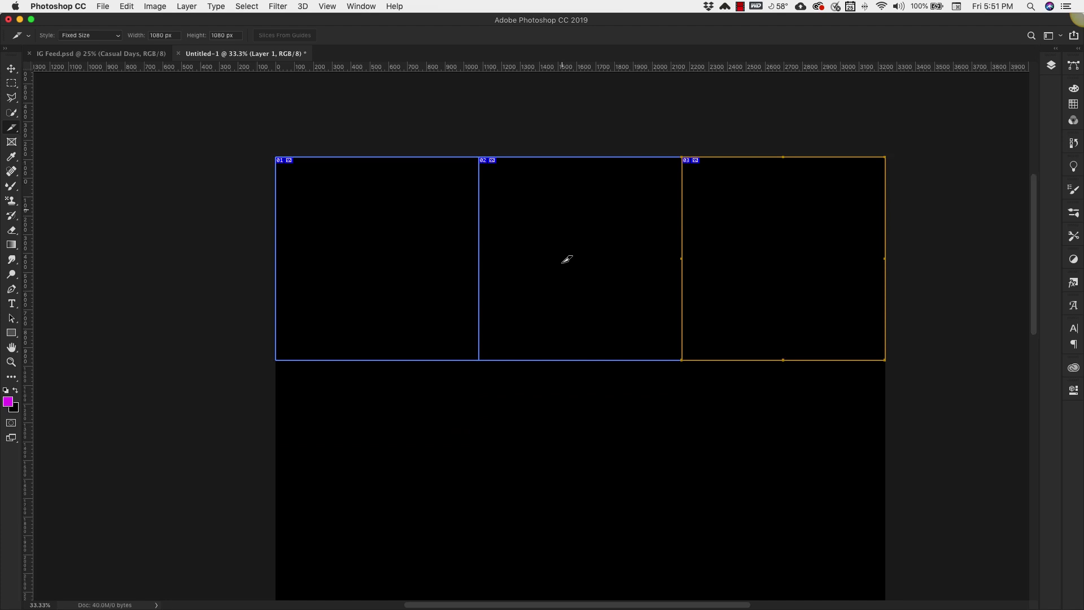
pyautogui.click(275, 211)
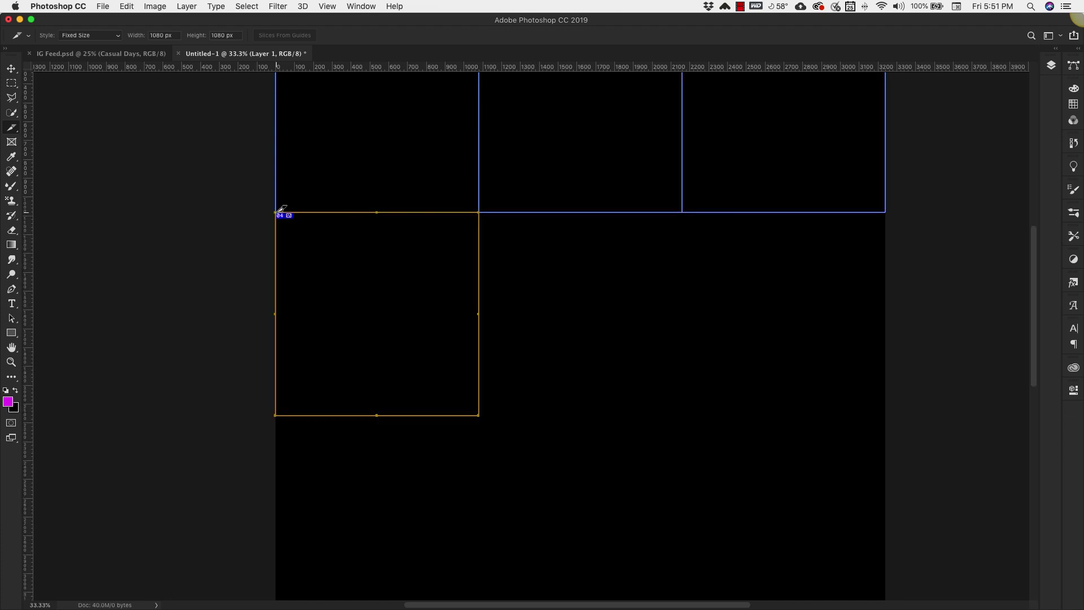
pyautogui.click(479, 212)
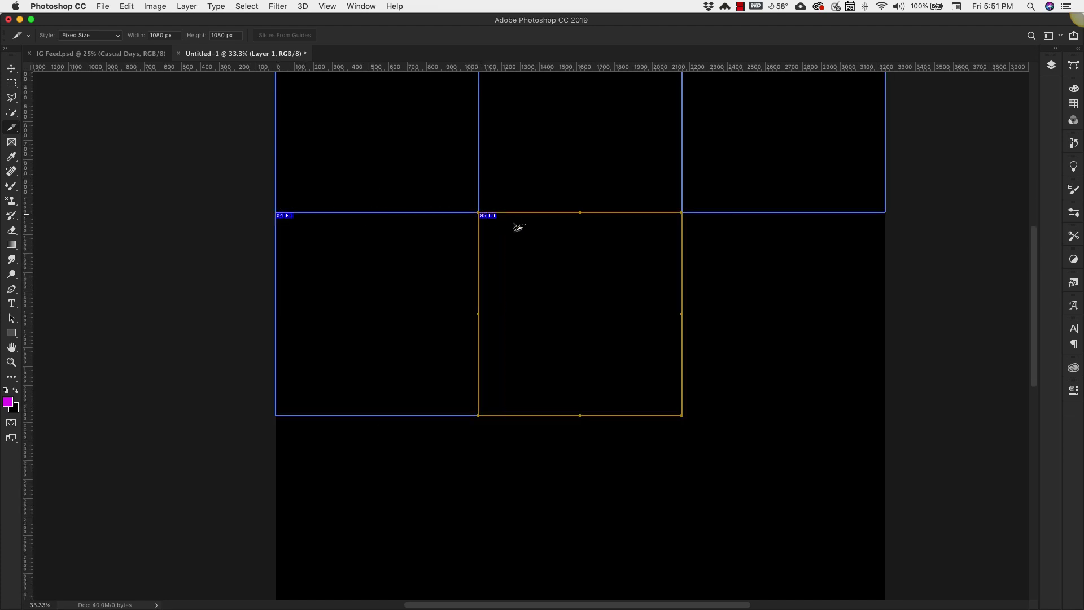
pyautogui.click(682, 213)
pyautogui.scroll(-4, 476, 247)
pyautogui.click(275, 197)
pyautogui.click(479, 197)
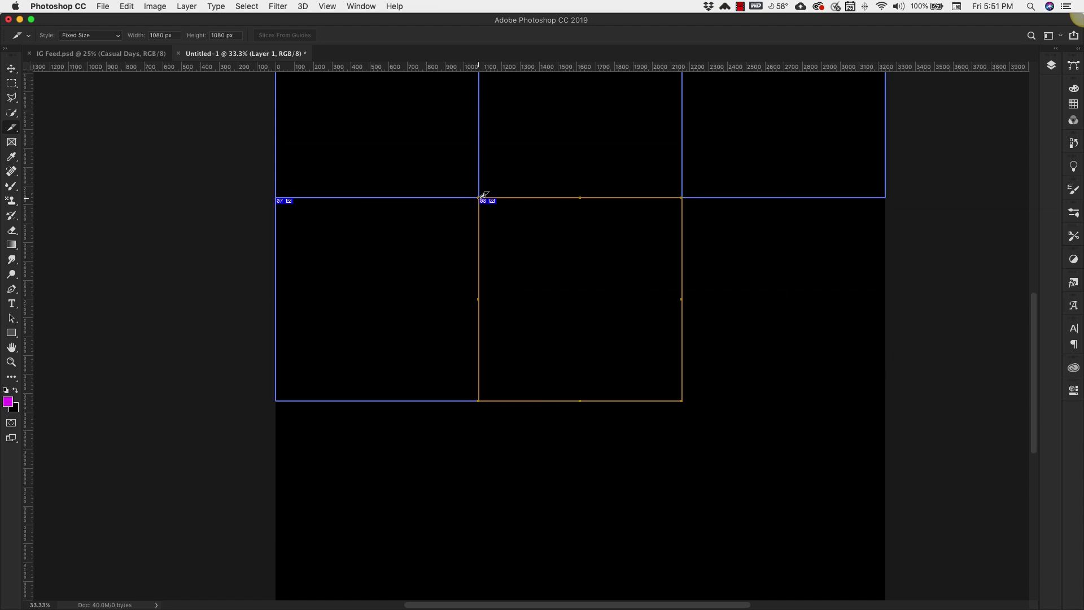
pyautogui.click(682, 197)
pyautogui.scroll(-1, 682, 197)
pyautogui.click(262, 365)
pyautogui.click(465, 366)
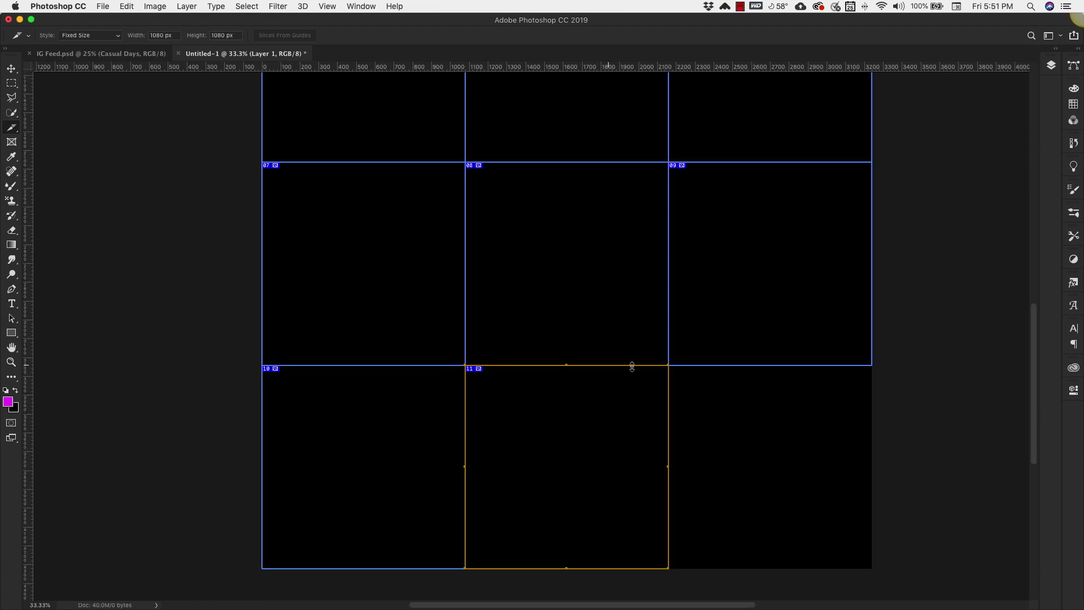
pyautogui.click(669, 365)
pyautogui.scroll(4, 565, 316)
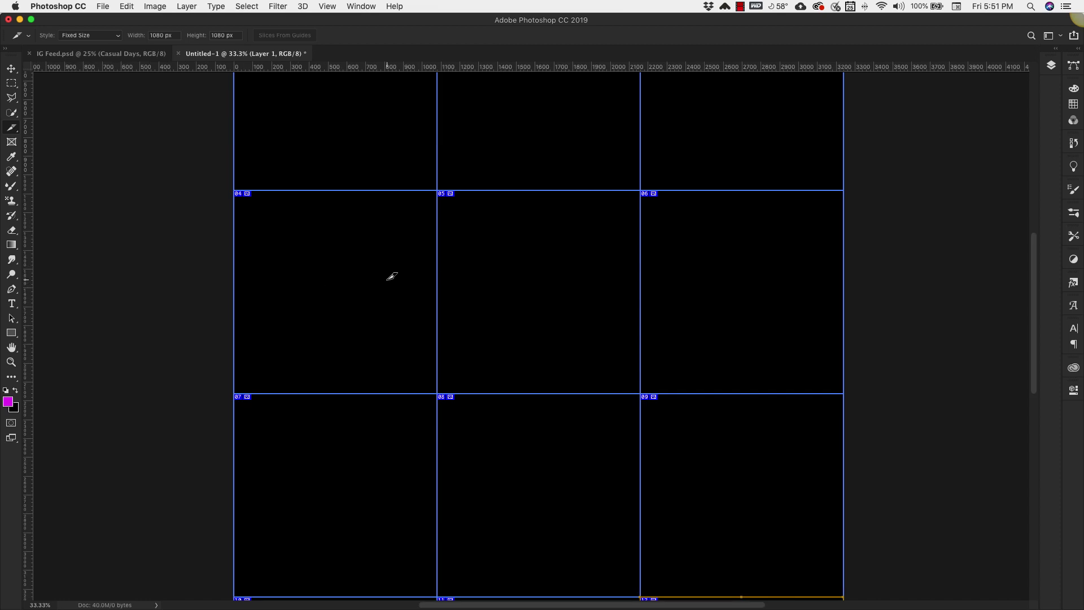
pyautogui.press('z')
pyautogui.keyDown('alt'); pyautogui.click(378, 282); pyautogui.keyUp('alt')
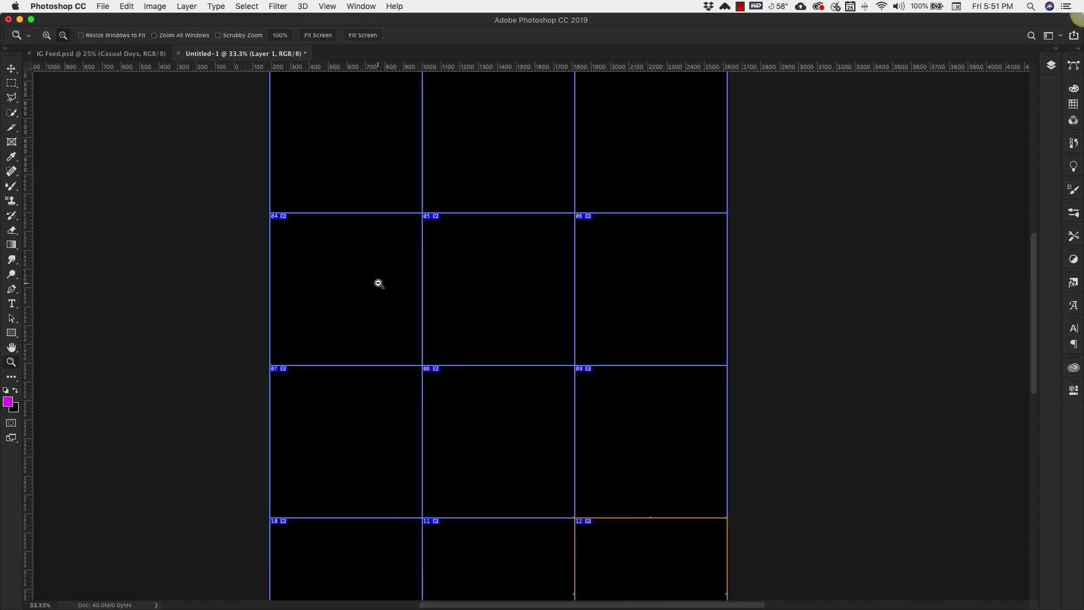
pyautogui.keyDown('alt'); pyautogui.click(379, 284); pyautogui.keyUp('alt')
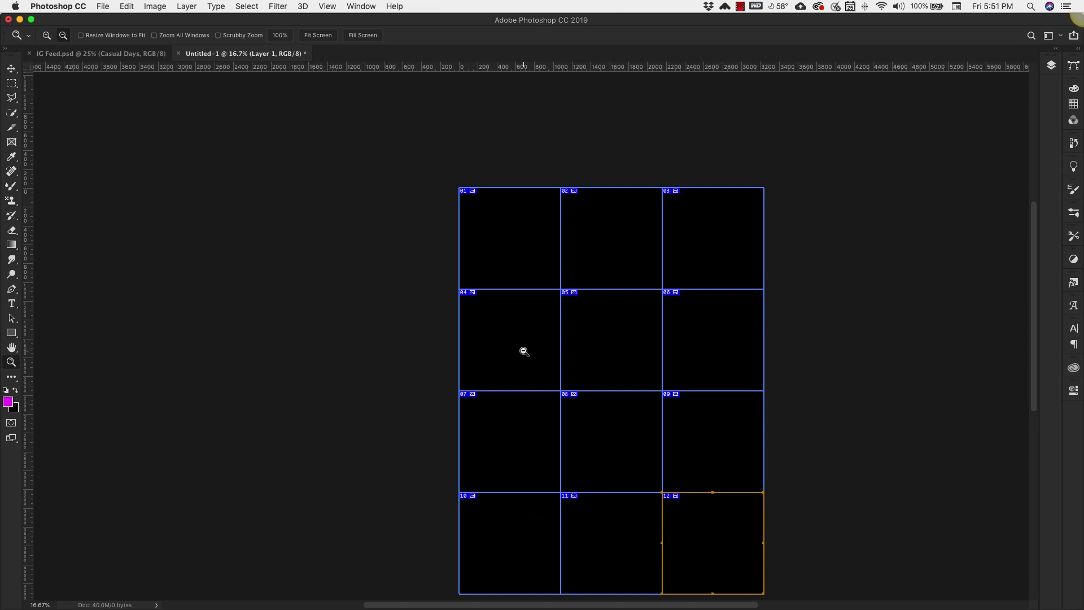
# - Pan the canvas so the twelve-slice grid sits nearer the centre of the window
pyautogui.moveTo(523, 348); pyautogui.dragTo(375, 329)
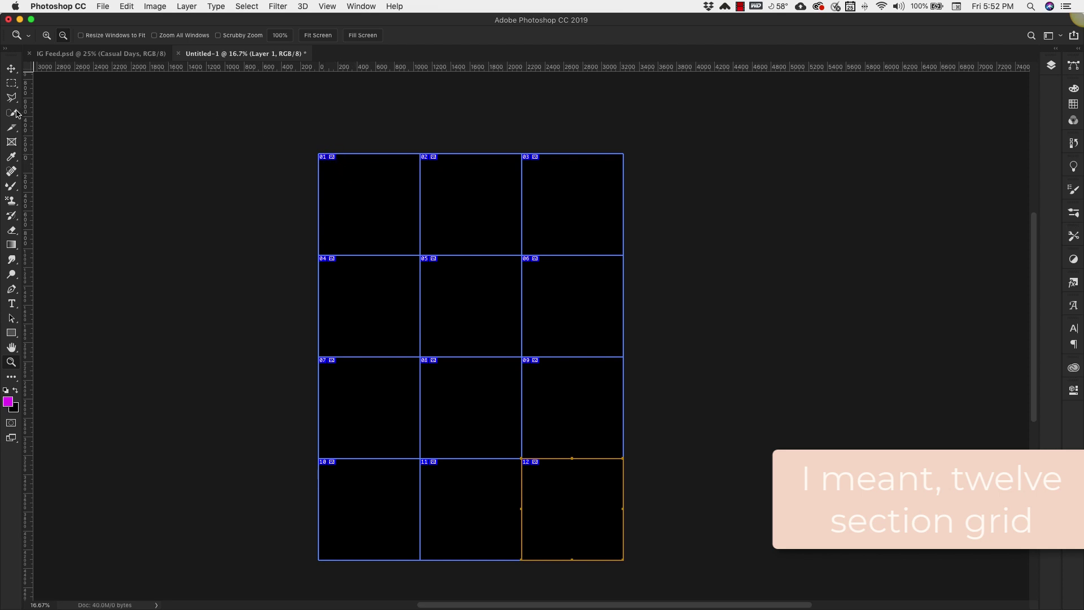
# - Switch to the Slice Select Tool and open the Slice Options for slice 01
pyautogui.click(12, 129)
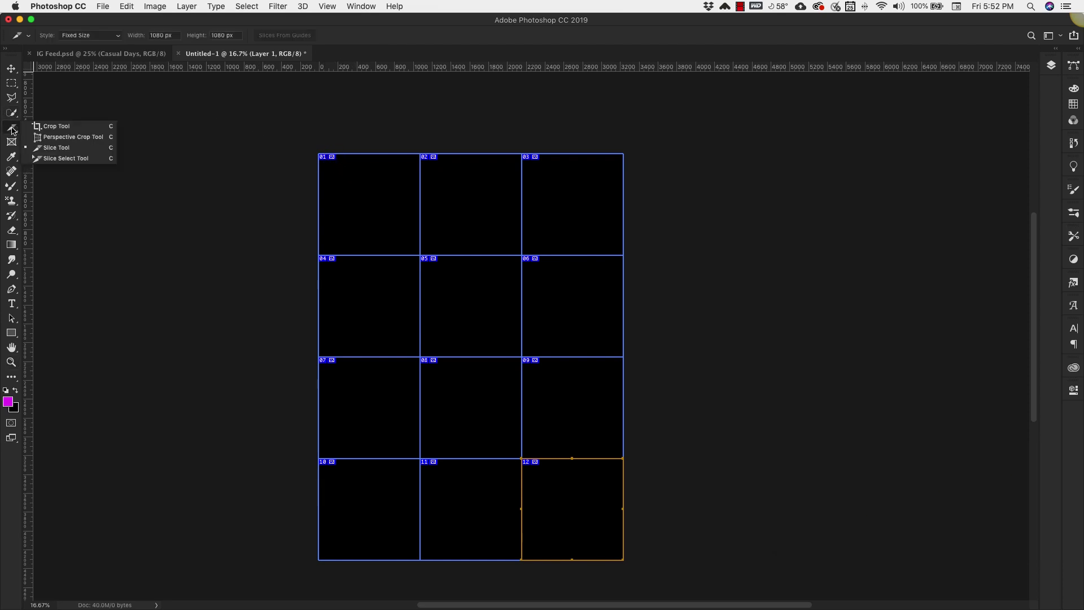
pyautogui.click(70, 161)
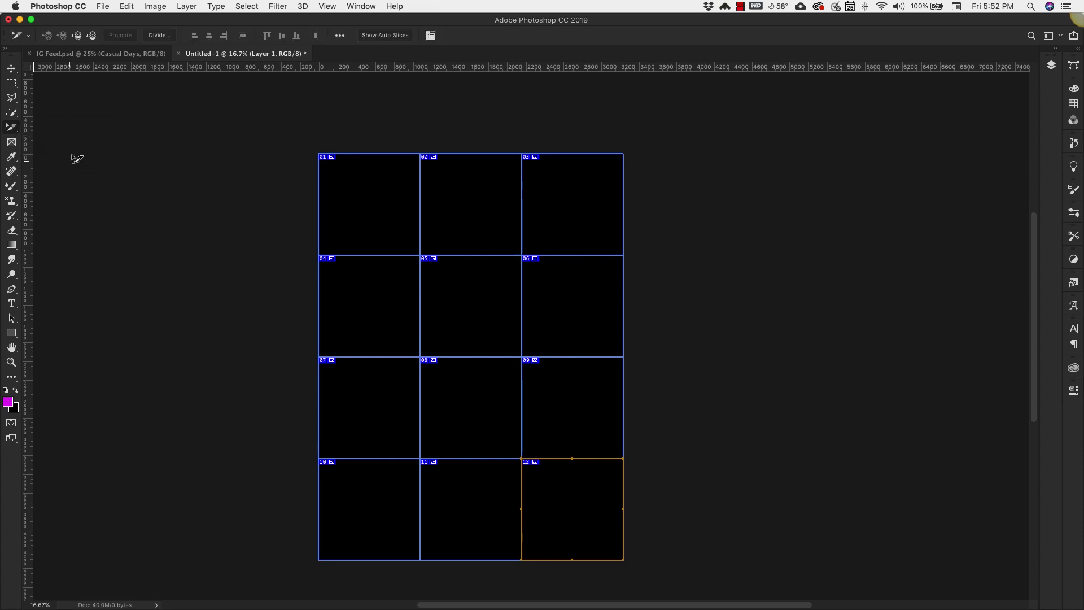
pyautogui.doubleClick(331, 160)
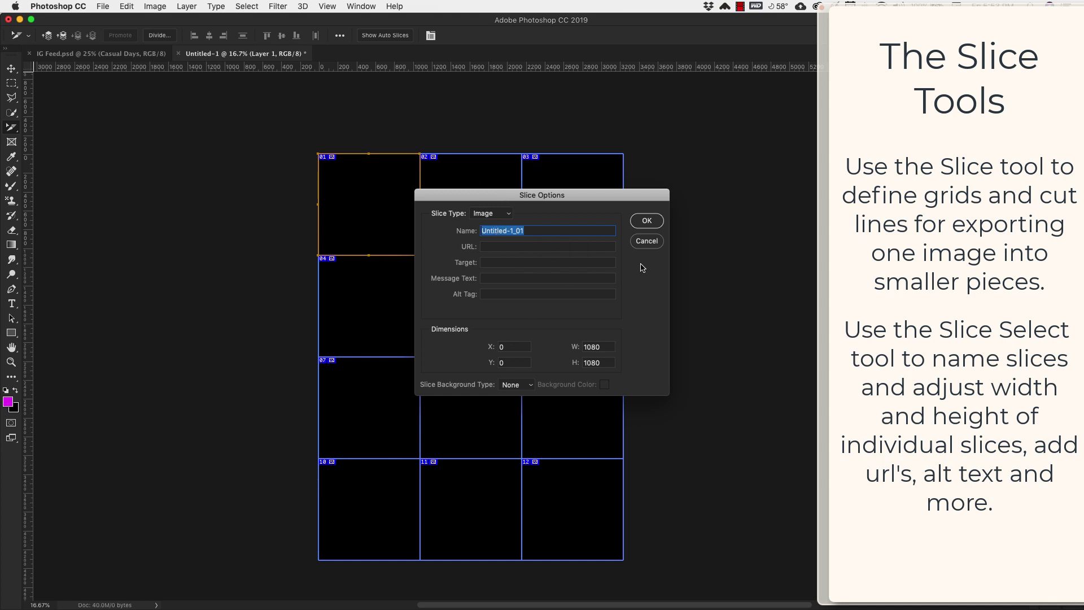
# - Cancel slice 01's options, then save the document as IG Feed1.psd with maximized compatibility
pyautogui.click(647, 243)
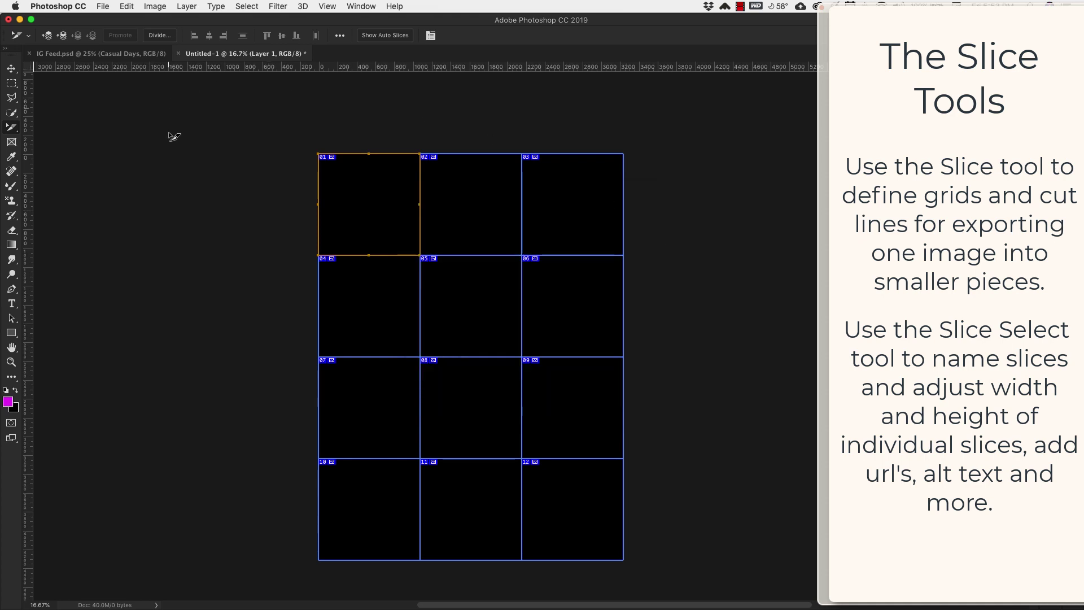
pyautogui.click(105, 7)
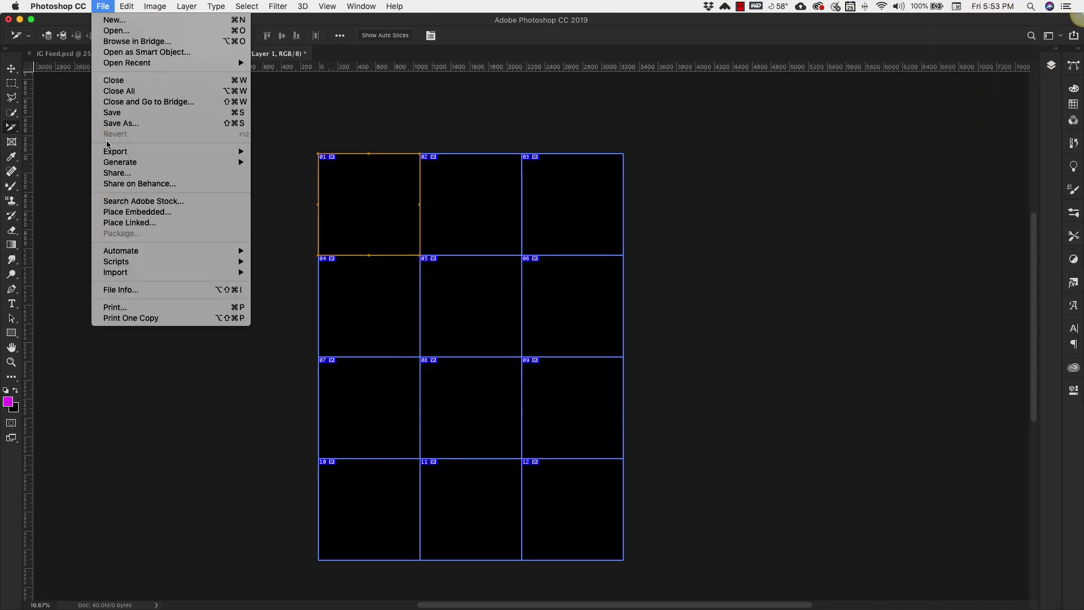
pyautogui.click(113, 121)
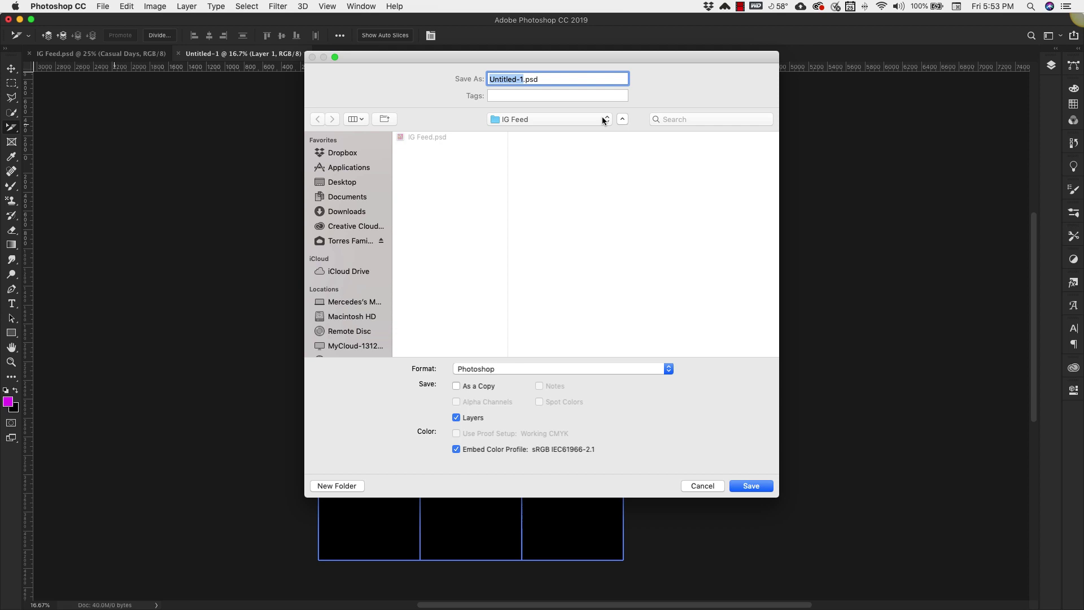
pyautogui.write('IG Feed1')
pyautogui.click(750, 486)
pyautogui.click(314, 157)
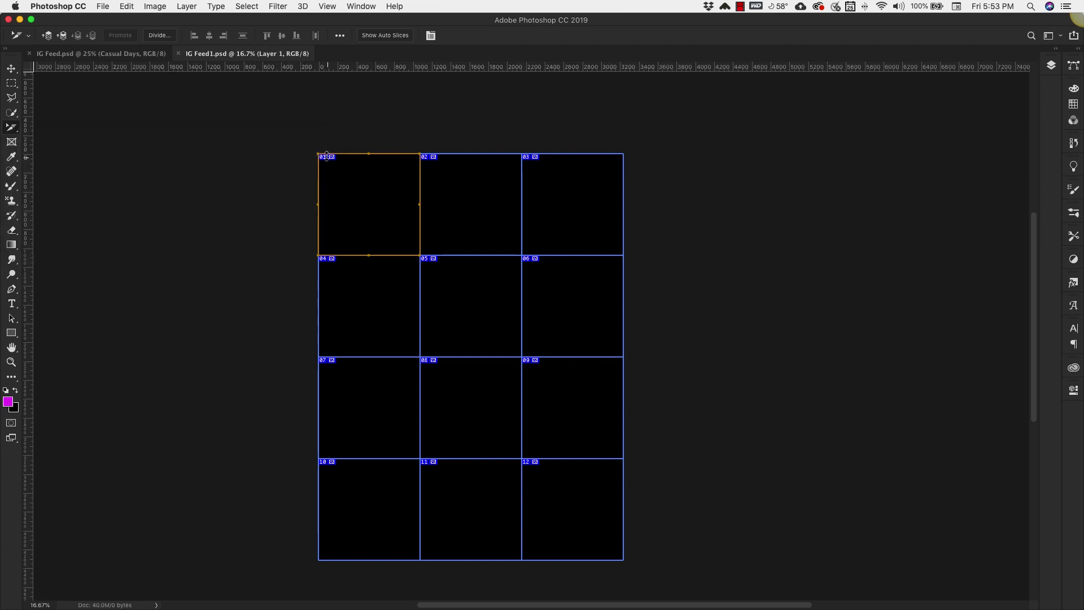
# - Review and accept the Slice Options for slices 01 through 05
pyautogui.doubleClick(329, 162)
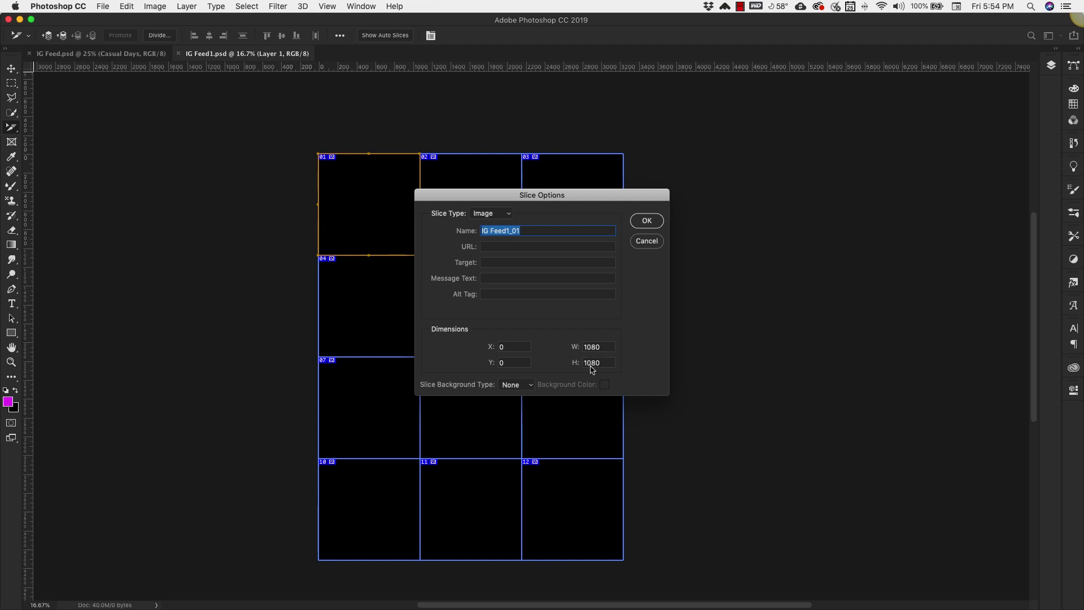
pyautogui.click(646, 221)
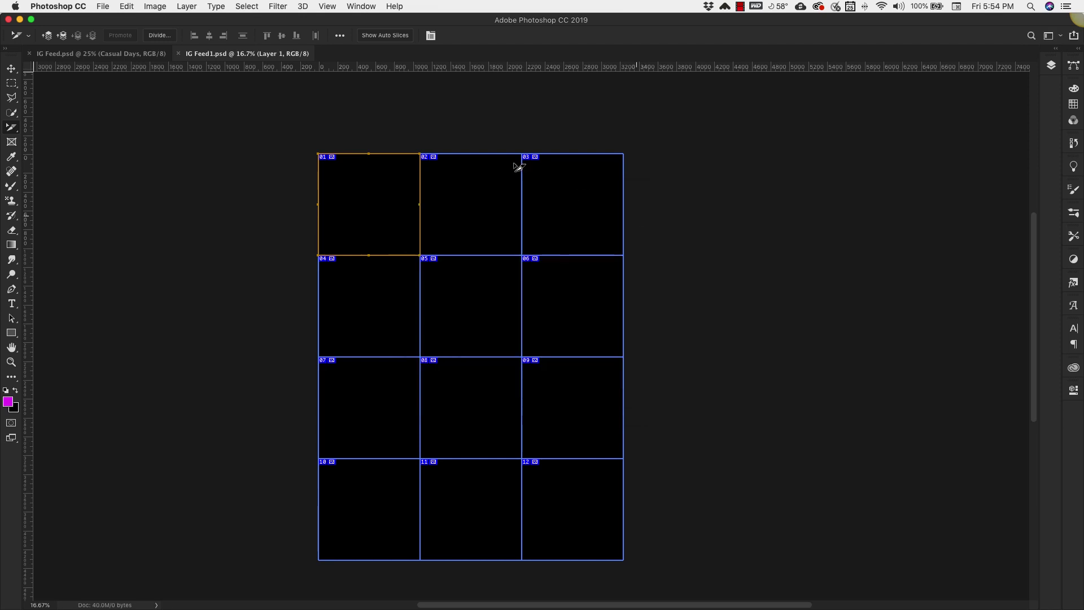
pyautogui.doubleClick(435, 158)
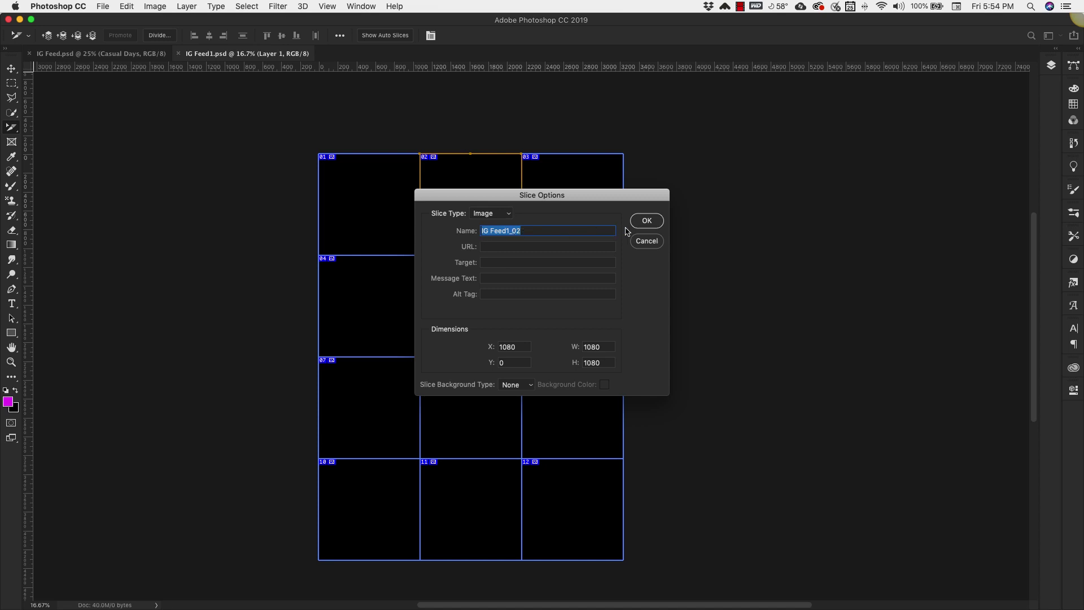
pyautogui.click(647, 221)
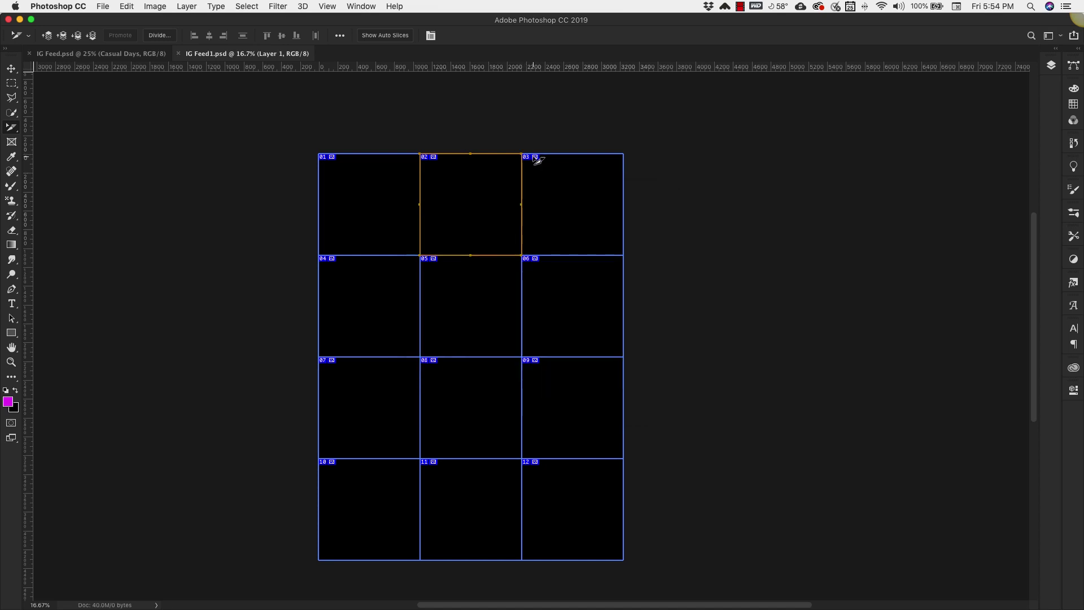
pyautogui.doubleClick(536, 160)
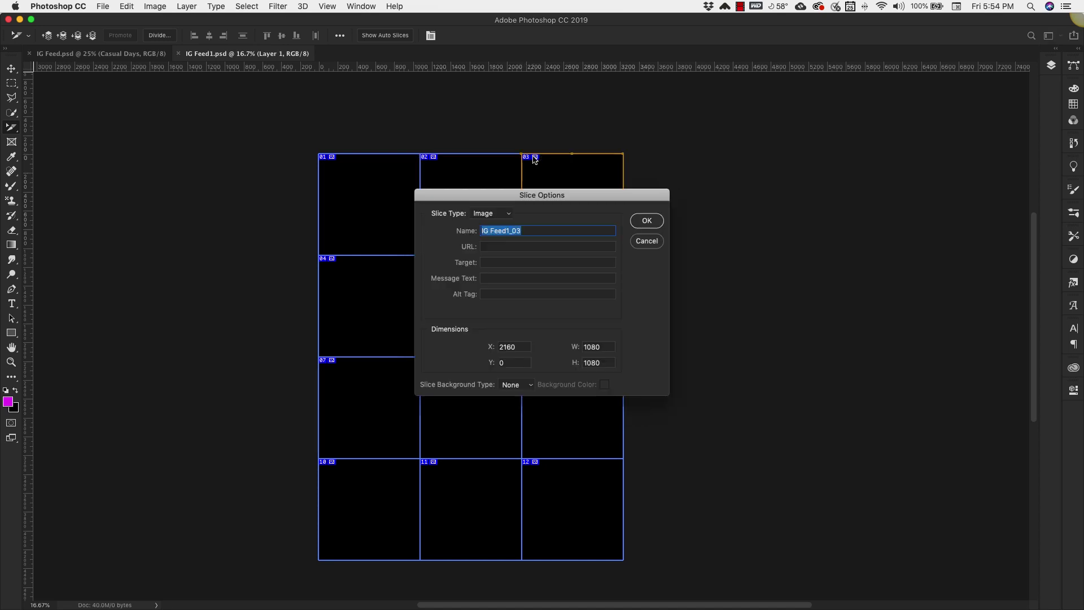
pyautogui.click(647, 220)
pyautogui.doubleClick(333, 261)
pyautogui.click(647, 221)
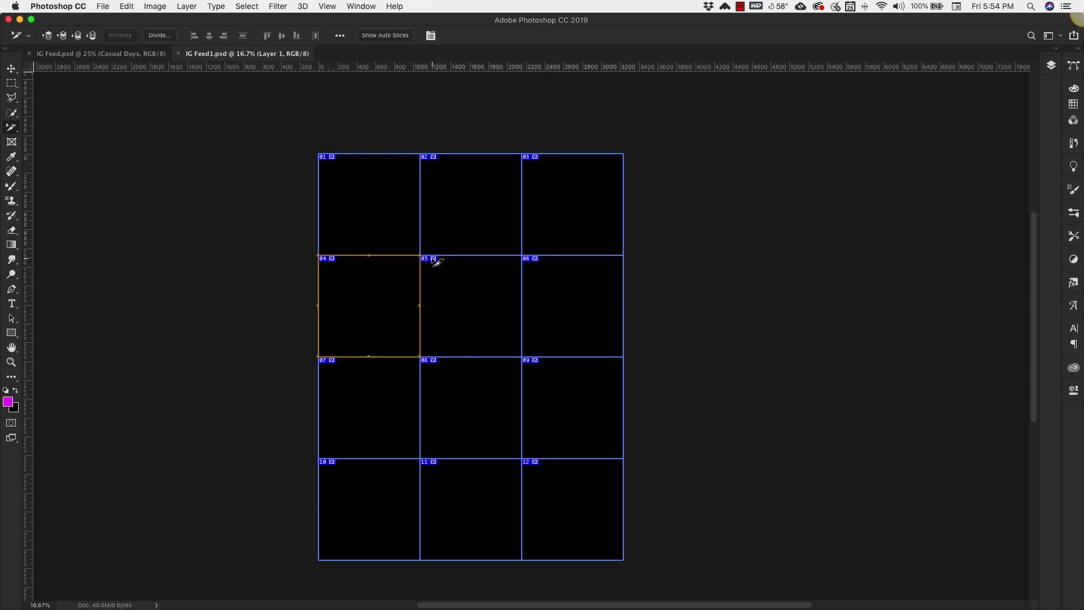
pyautogui.doubleClick(435, 262)
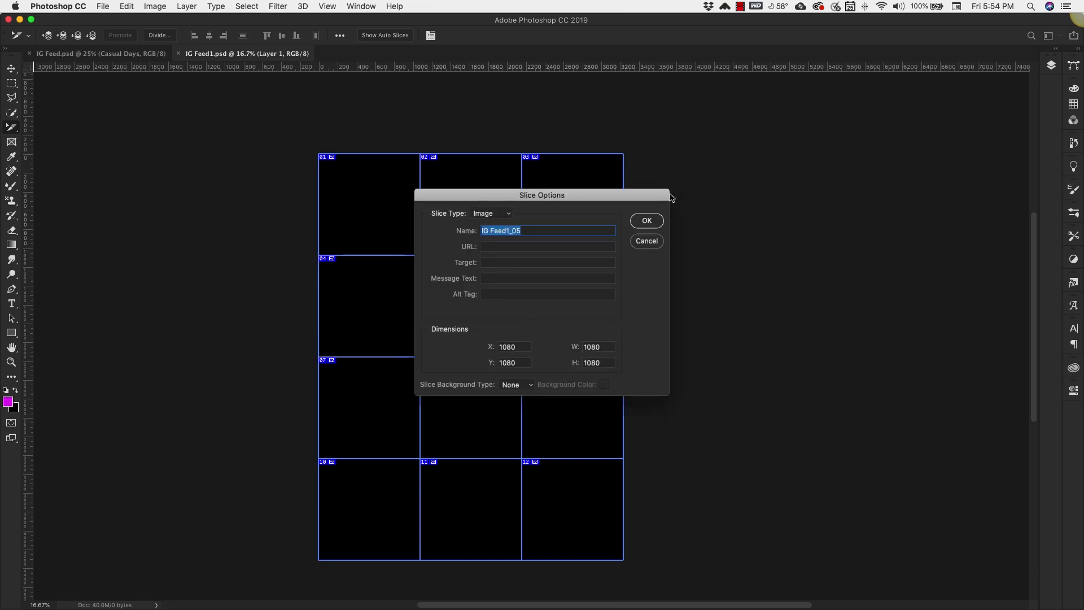
pyautogui.click(646, 221)
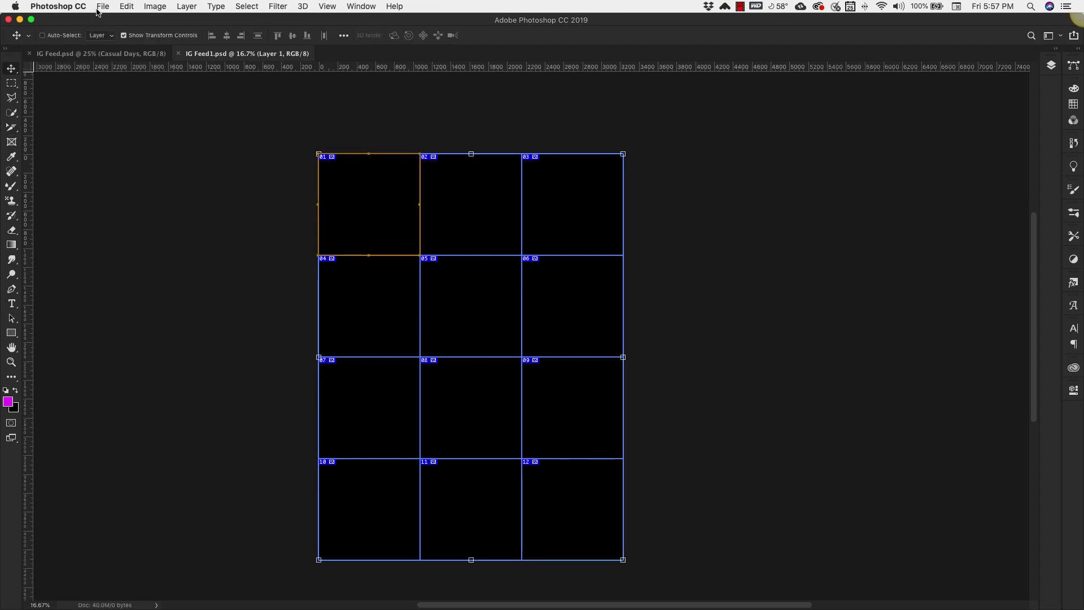
# - Place the portrait photo and scale it to about 85.76% so it covers all twelve slices
pyautogui.click(100, 7)
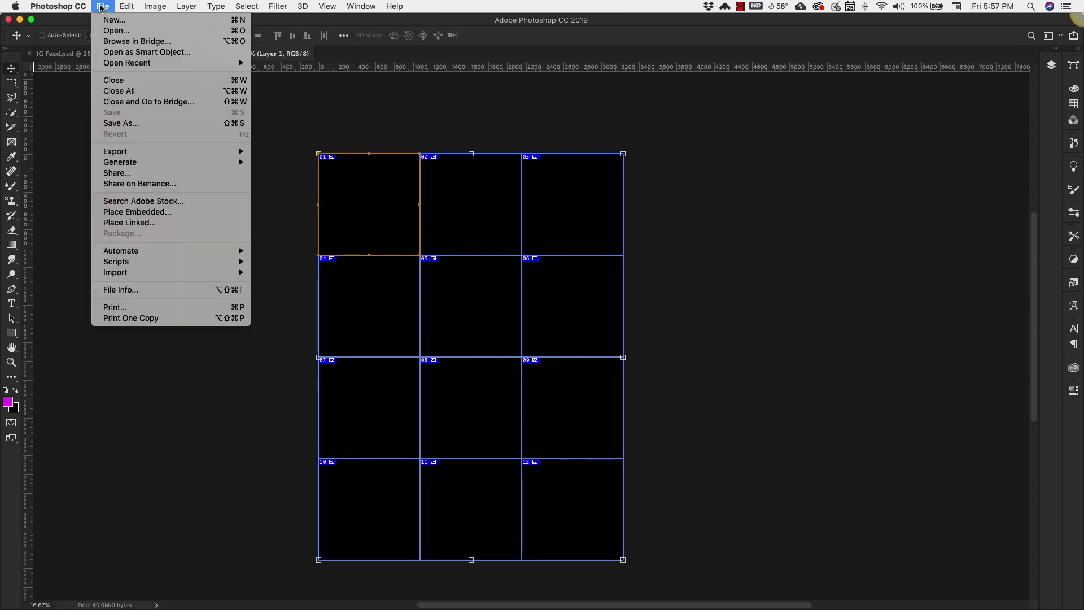
pyautogui.click(120, 213)
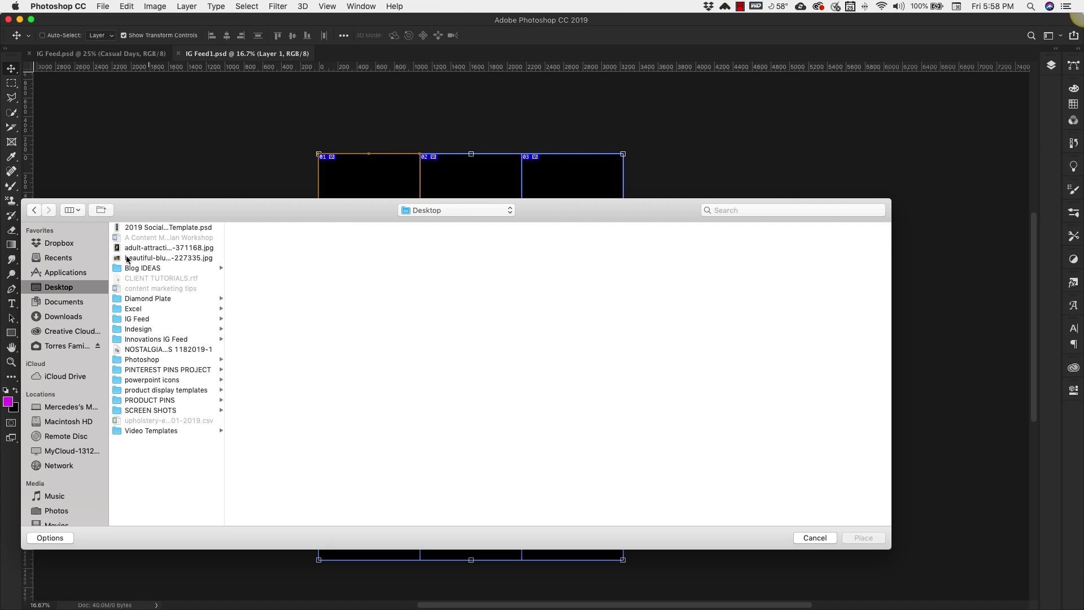
pyautogui.click(131, 248)
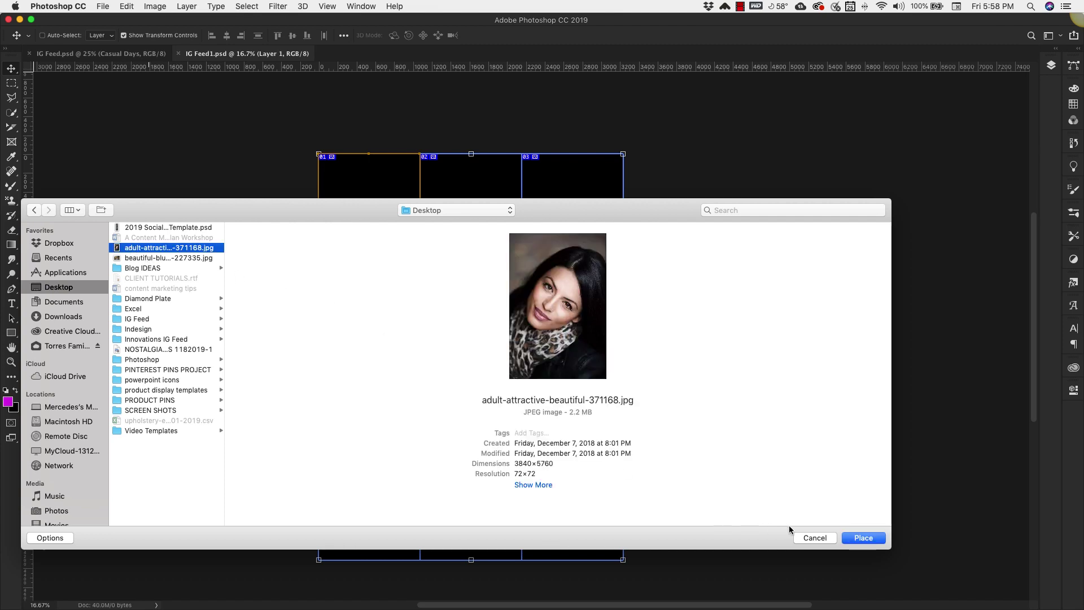
pyautogui.click(859, 537)
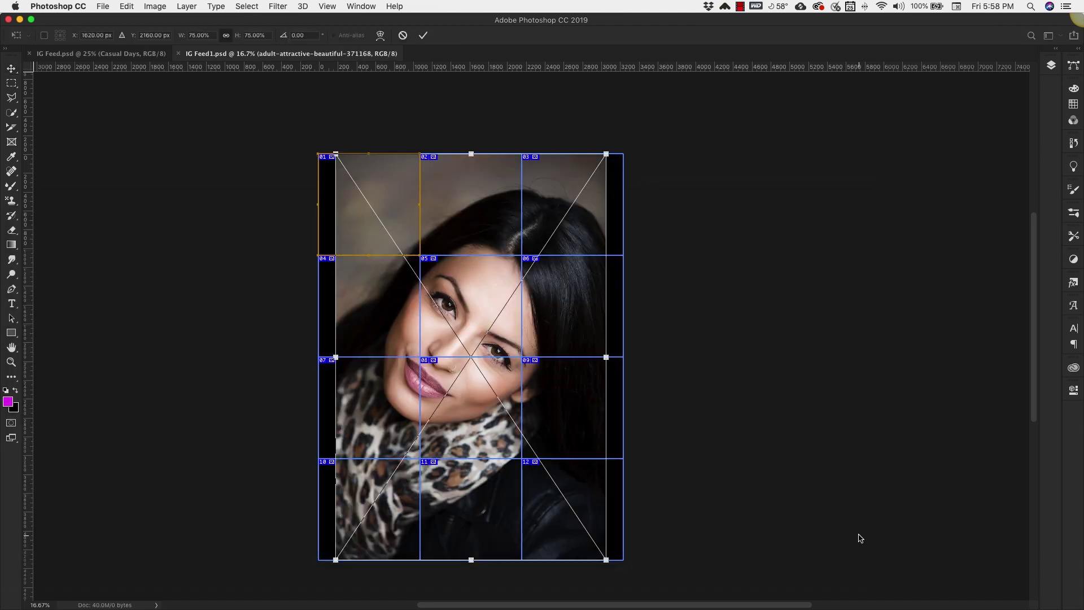
pyautogui.moveTo(608, 561); pyautogui.dragTo(624, 587)
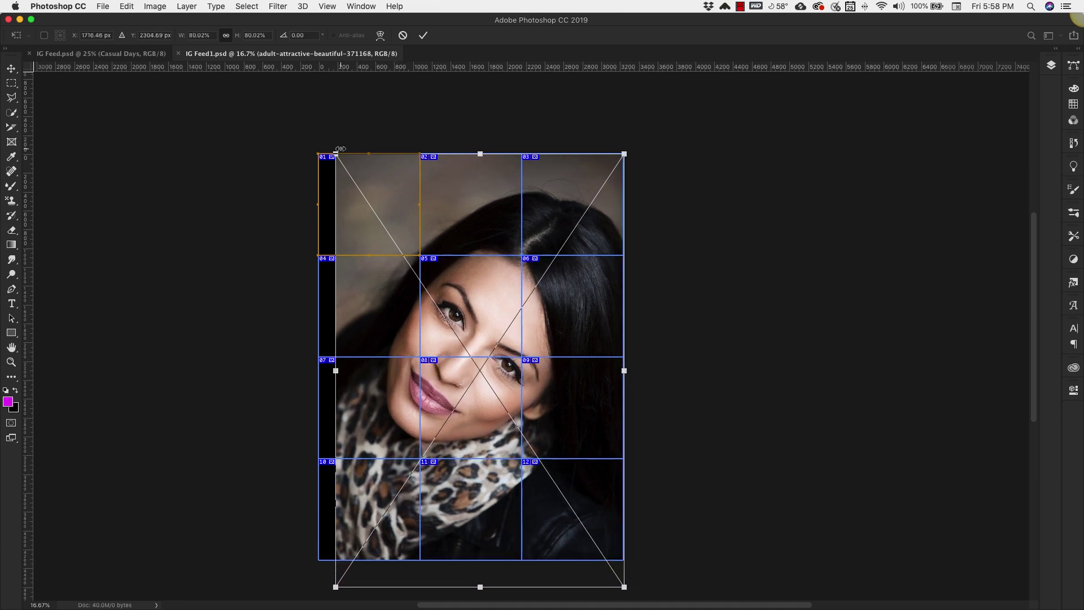
pyautogui.moveTo(336, 153); pyautogui.dragTo(314, 125)
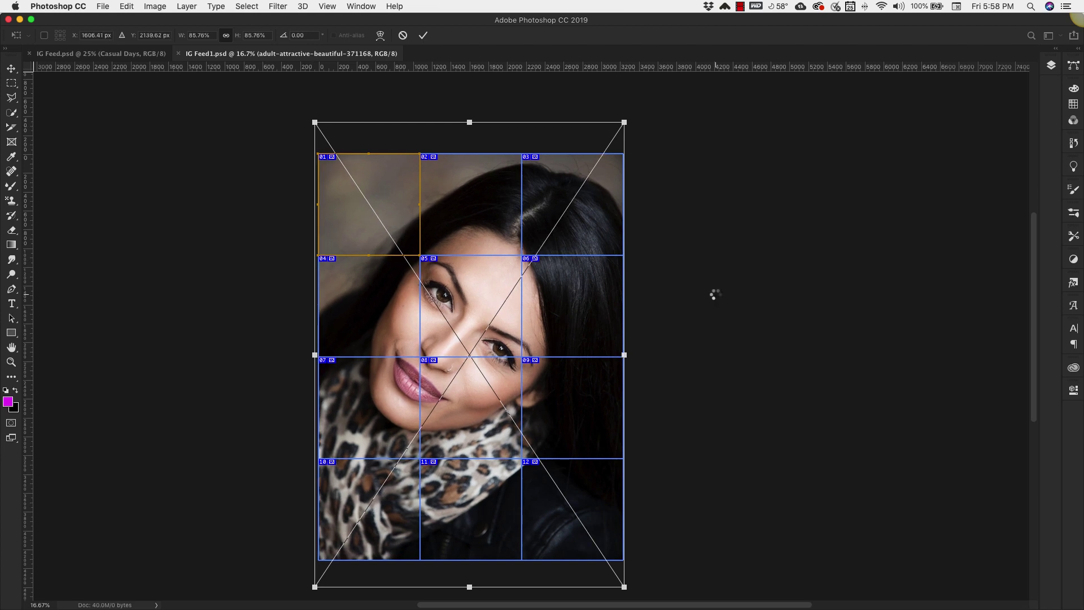
pyautogui.press('Return')
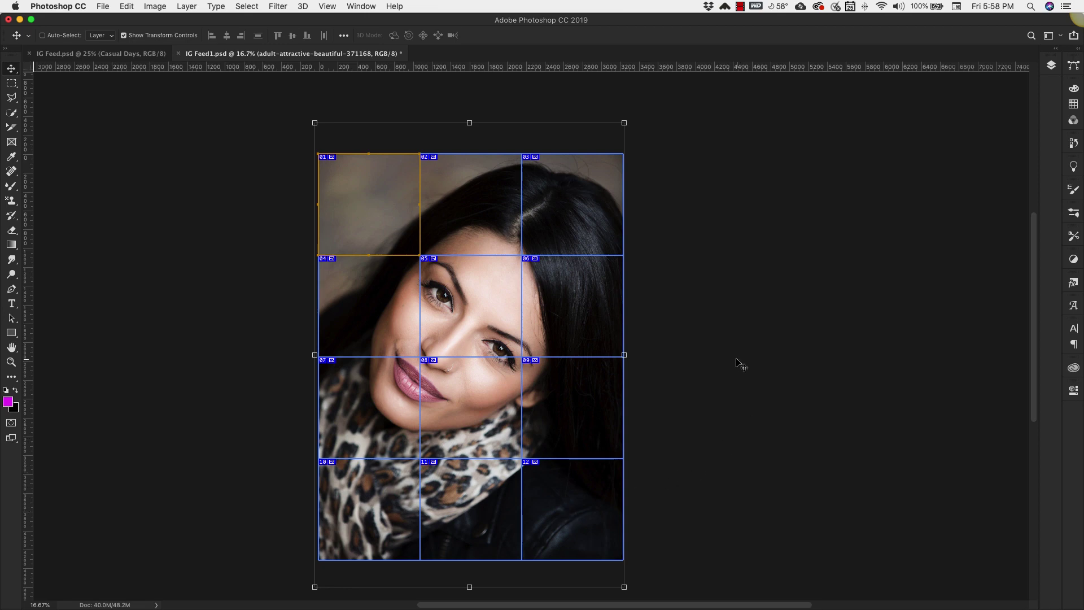
# - Open Save for Web (Legacy) and set the preview zoom to 12.5%
pyautogui.click(103, 6)
pyautogui.moveTo(184, 155)
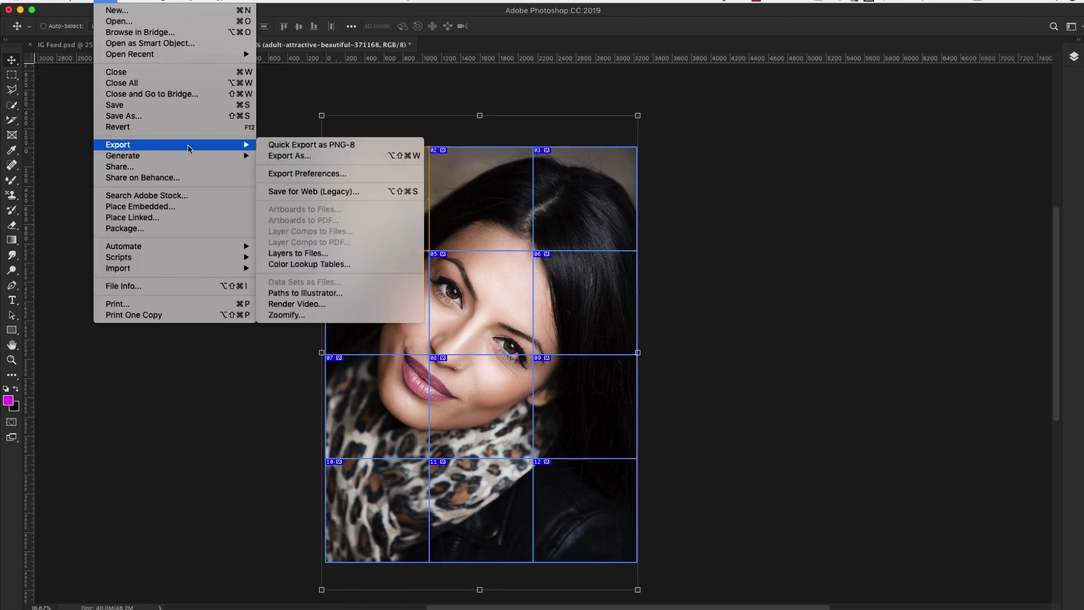
pyautogui.click(301, 193)
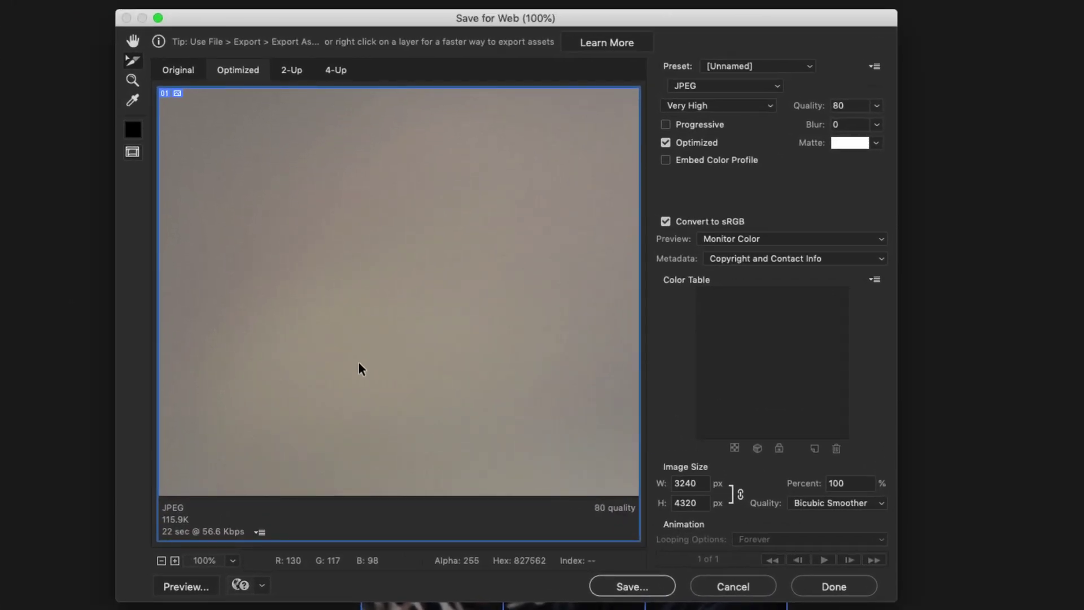
pyautogui.click(160, 561)
pyautogui.click(161, 561)
pyautogui.click(160, 561)
pyautogui.click(160, 560)
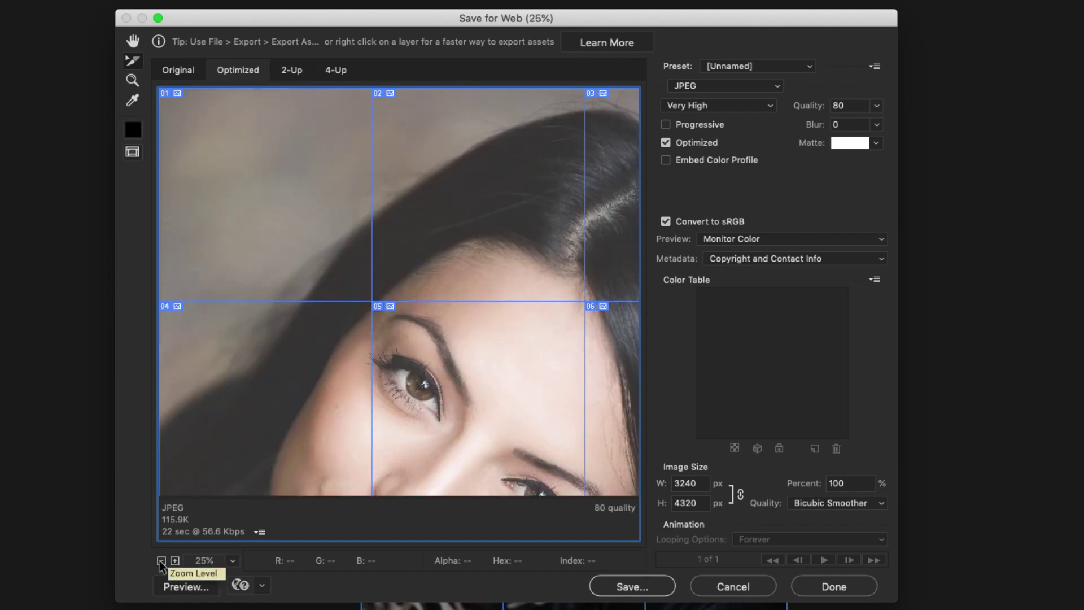
pyautogui.click(160, 561)
pyautogui.click(160, 561)
pyautogui.click(161, 561)
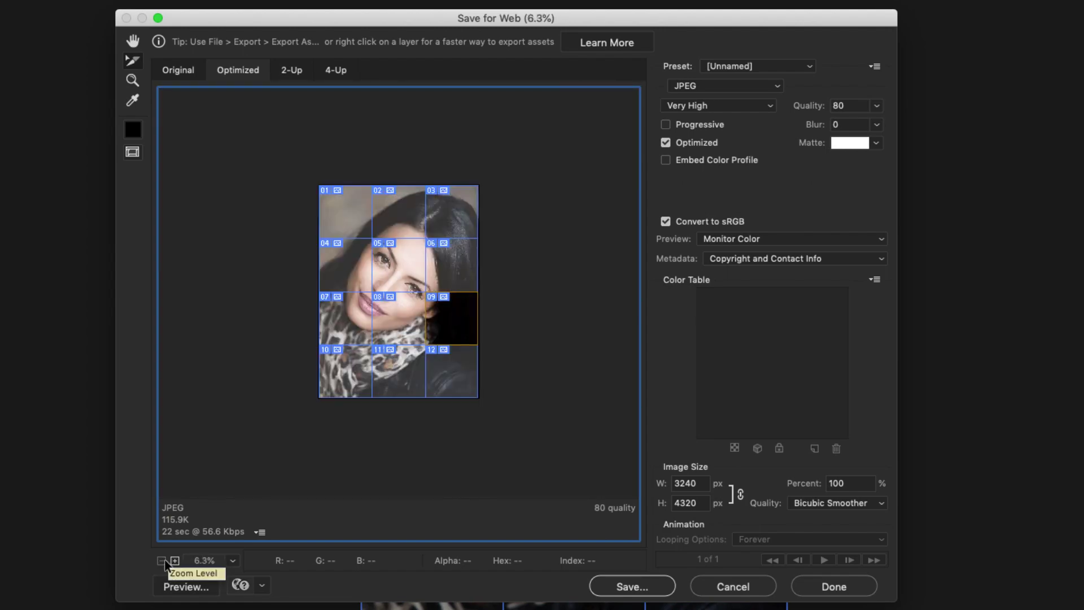
pyautogui.click(174, 561)
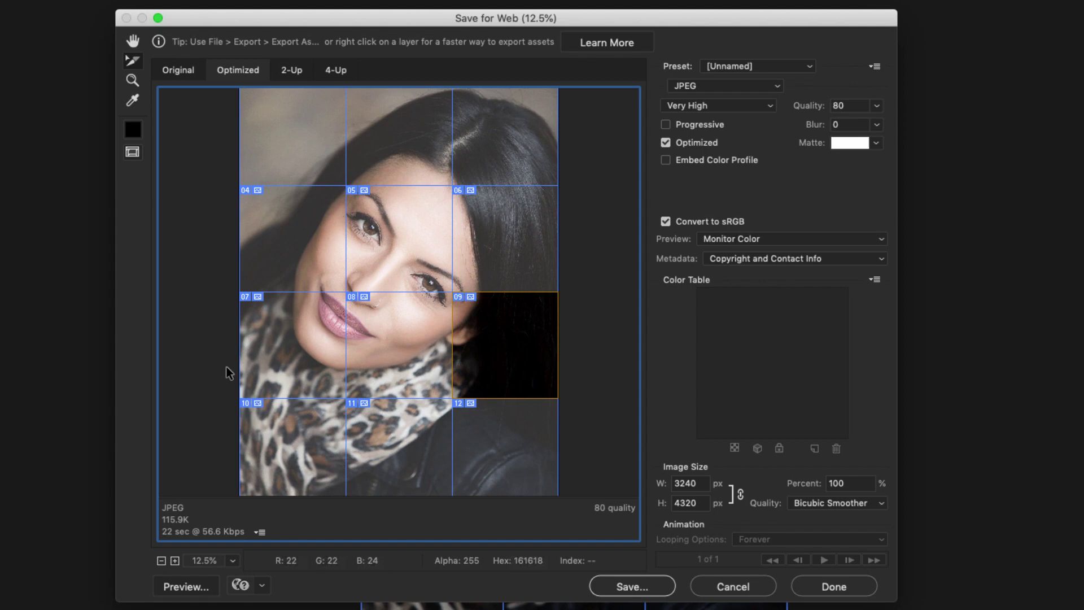
# - Toggle slice visibility and inspect slices 01–06 and 09 in the JPEG quality 80 preview
pyautogui.click(131, 154)
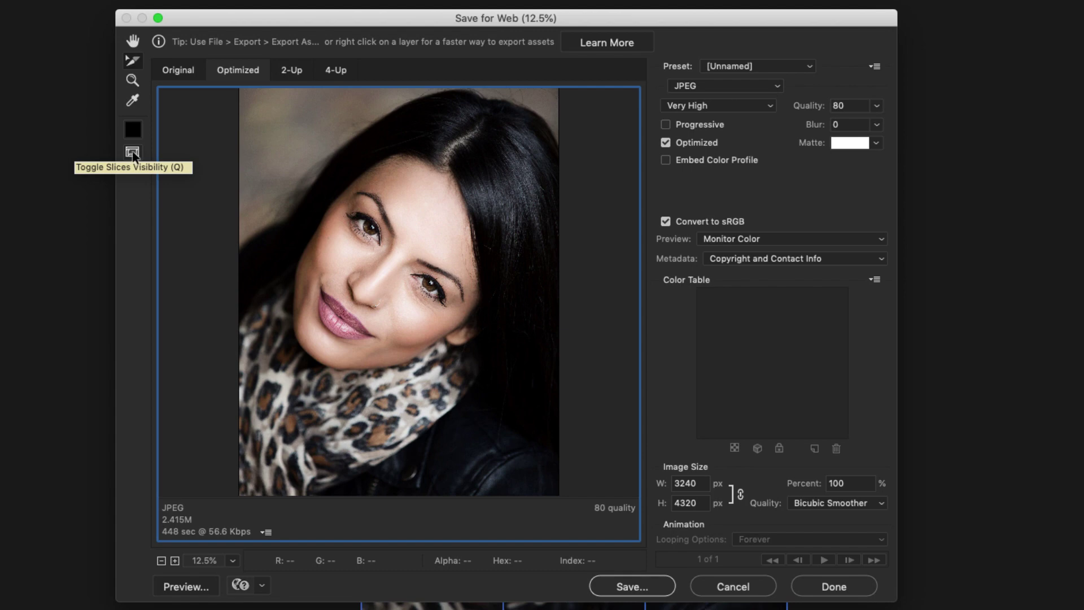
pyautogui.click(133, 153)
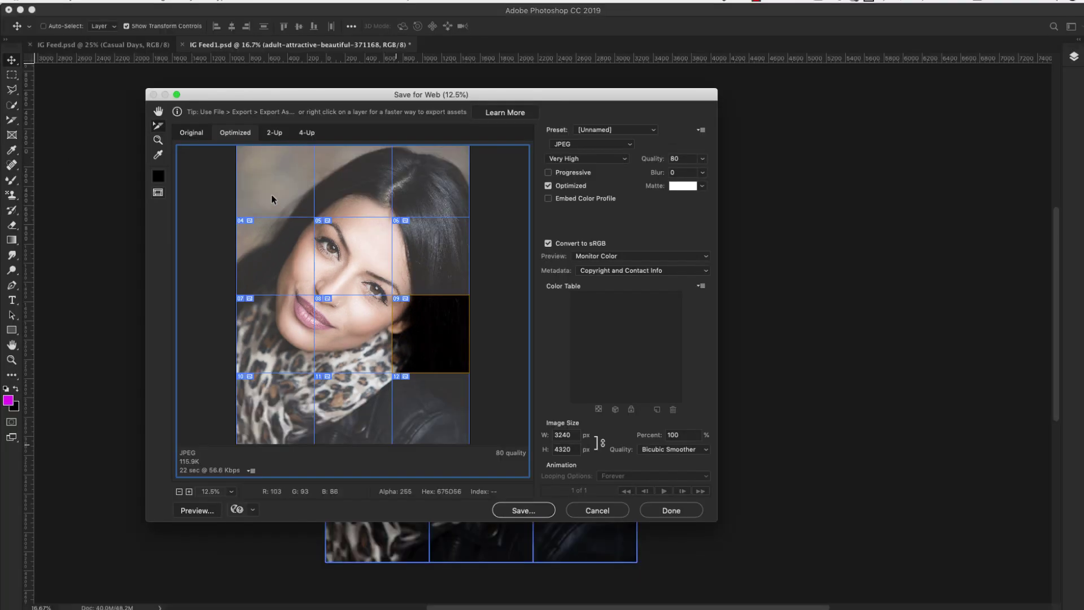
pyautogui.click(294, 144)
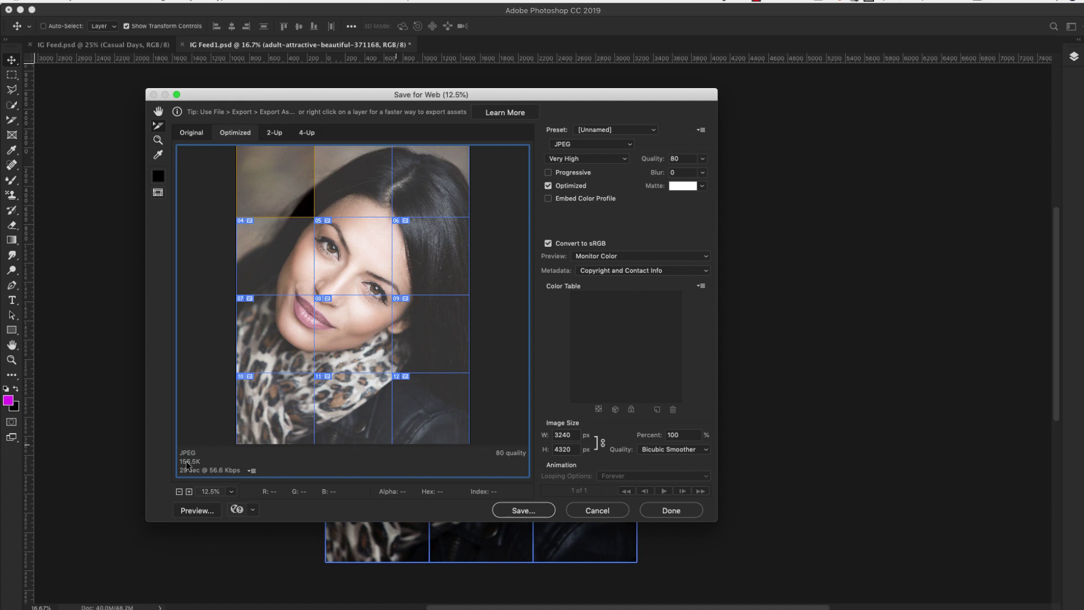
pyautogui.click(350, 195)
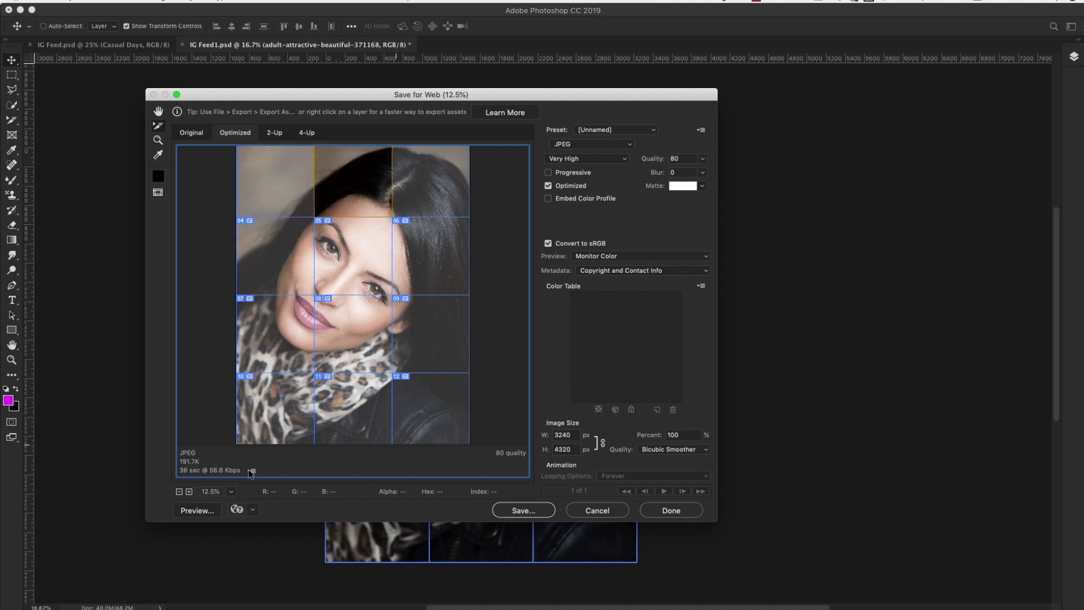
pyautogui.click(418, 186)
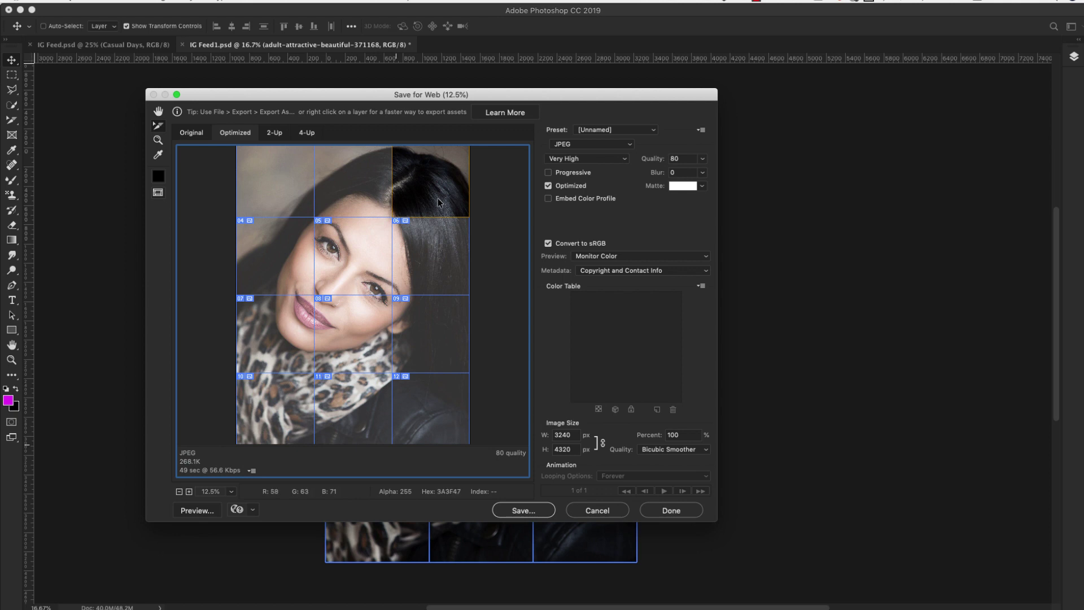
pyautogui.scroll(1, 439, 203)
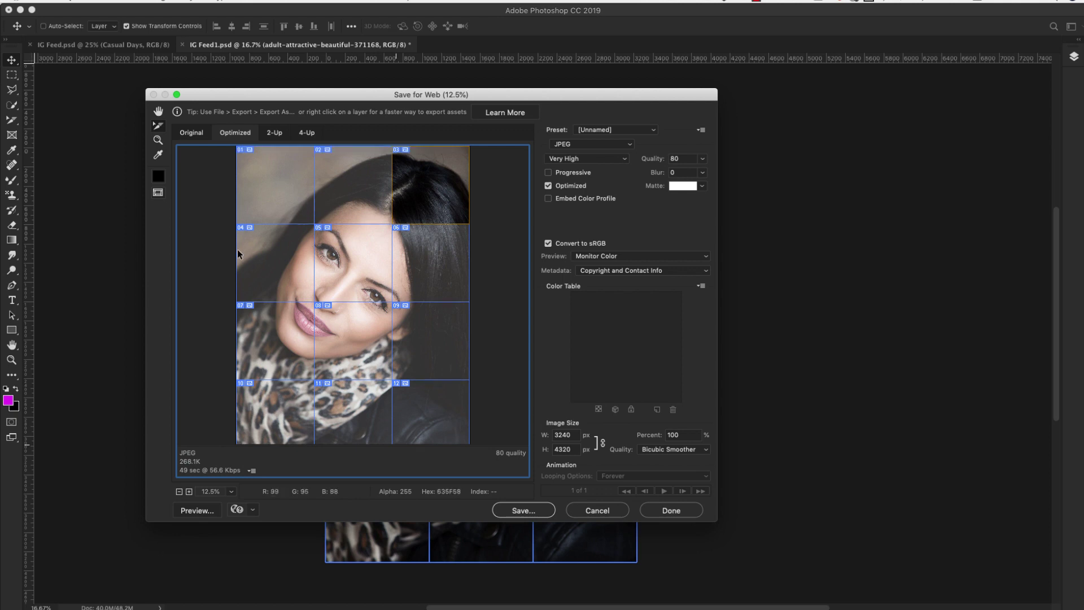
pyautogui.click(262, 283)
pyautogui.click(362, 275)
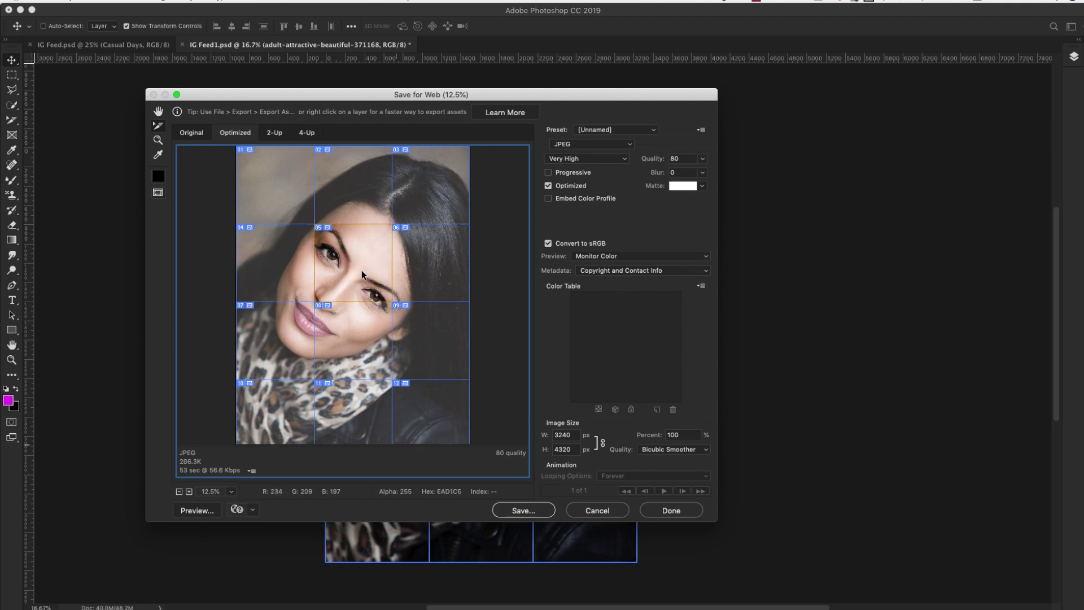
pyautogui.click(443, 266)
pyautogui.click(439, 336)
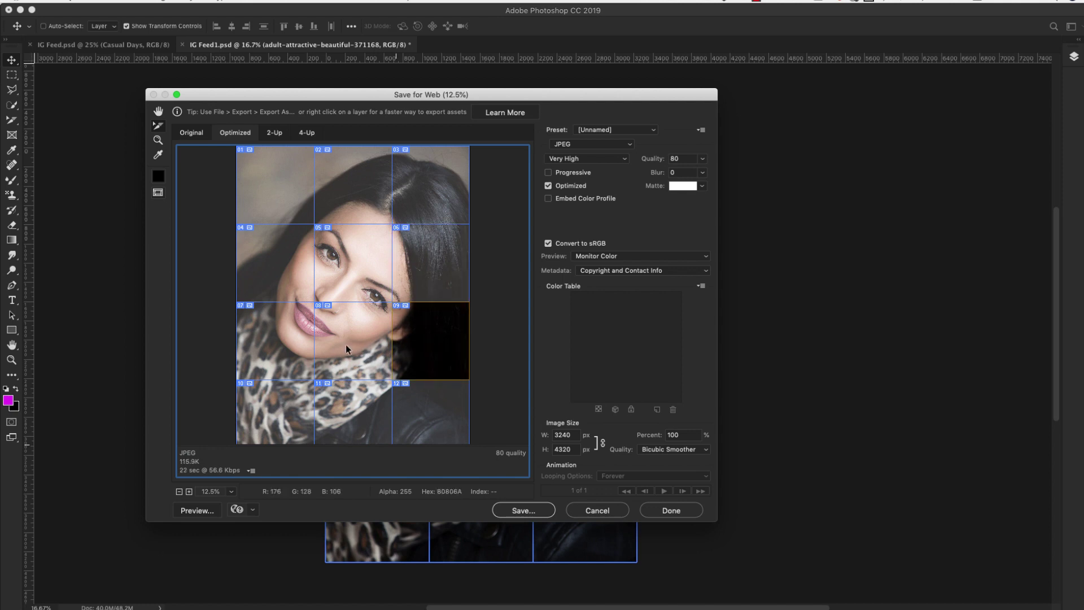
pyautogui.scroll(-2, 283, 364)
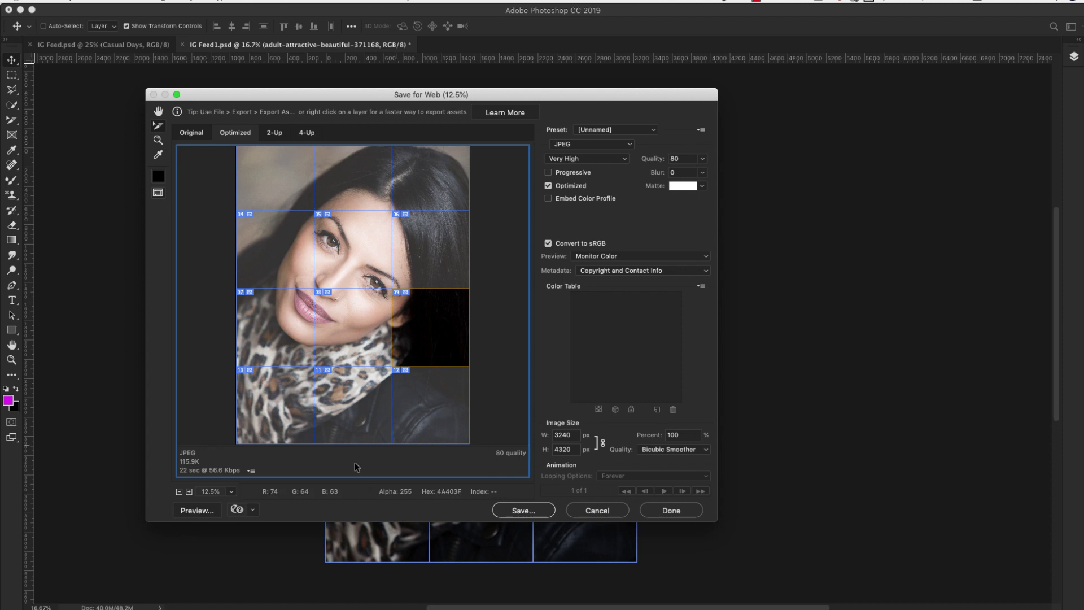
# - Save all slices as IG-Feed1 JPEGs into the Desktop's IG Feed folder
pyautogui.click(523, 510)
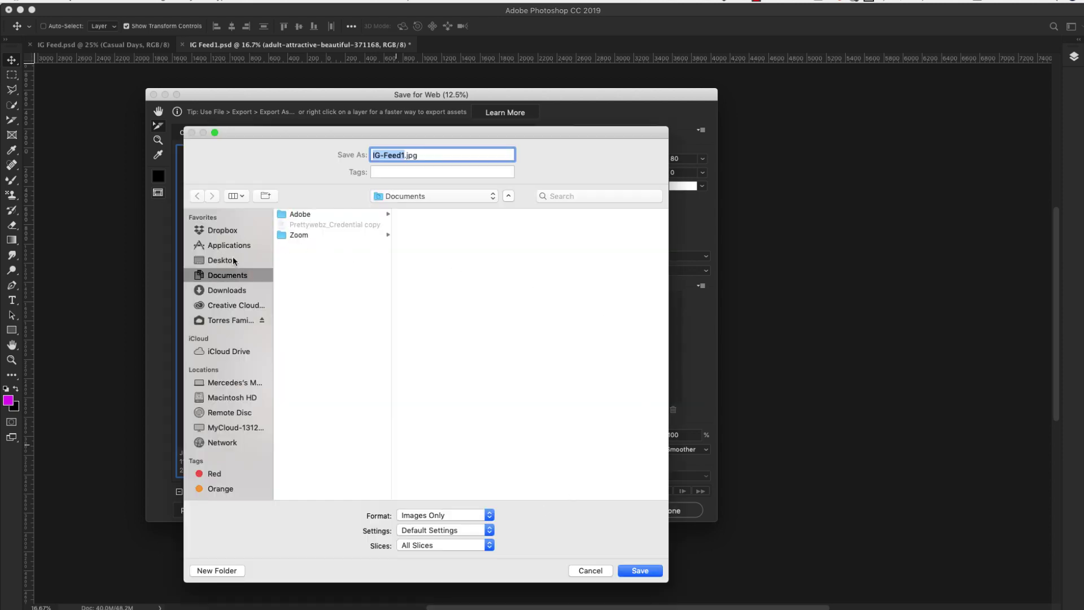
pyautogui.click(227, 262)
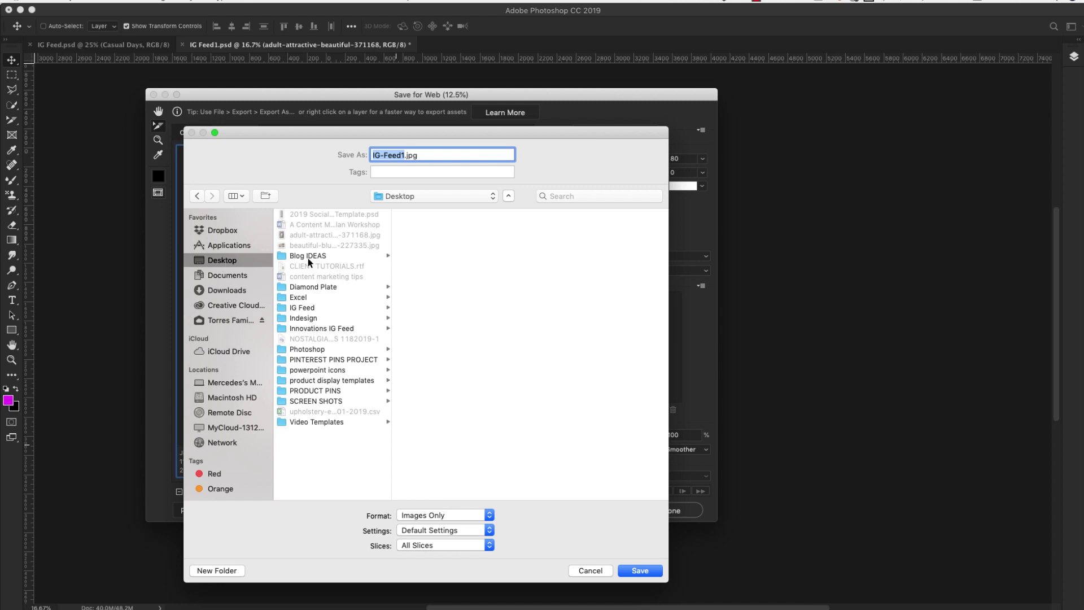
pyautogui.click(302, 308)
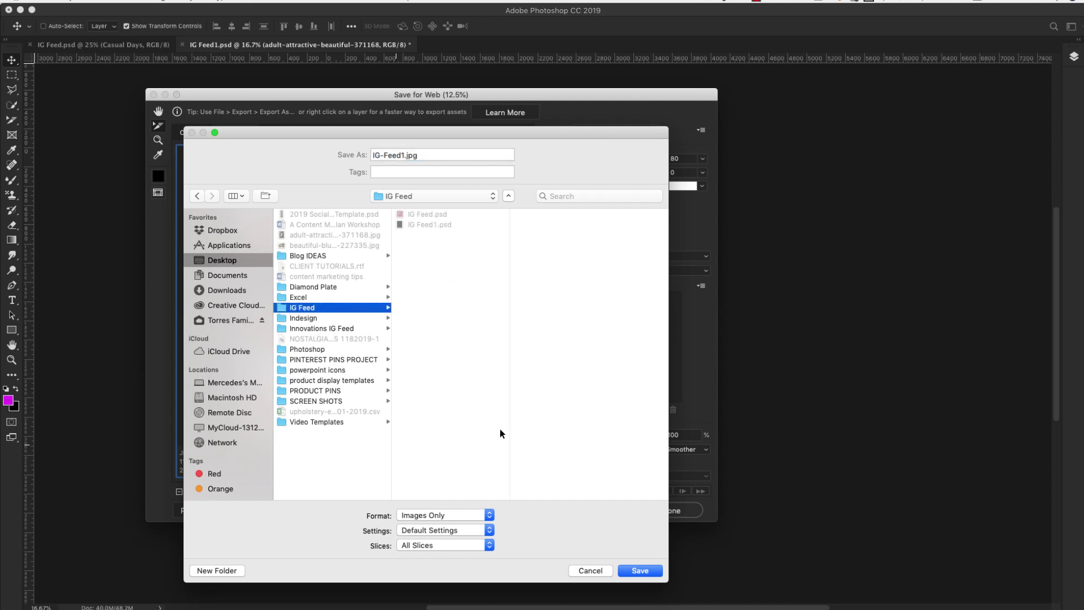
pyautogui.click(644, 571)
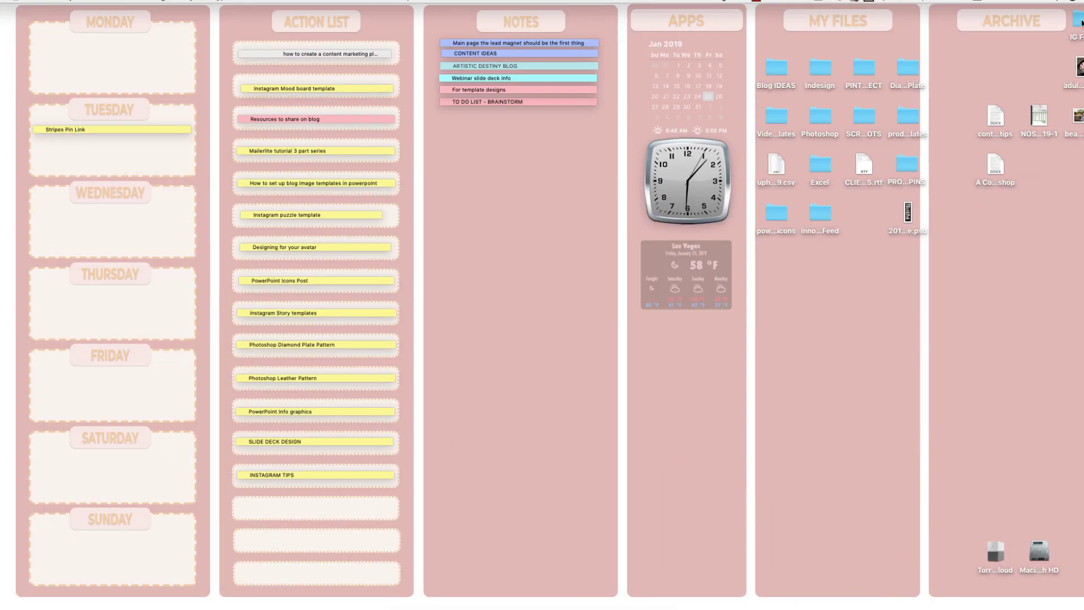
# - Move the IG Feed folder into MY FILES, open it, and select its images subfolder
pyautogui.moveTo(1081, 23); pyautogui.dragTo(821, 372)
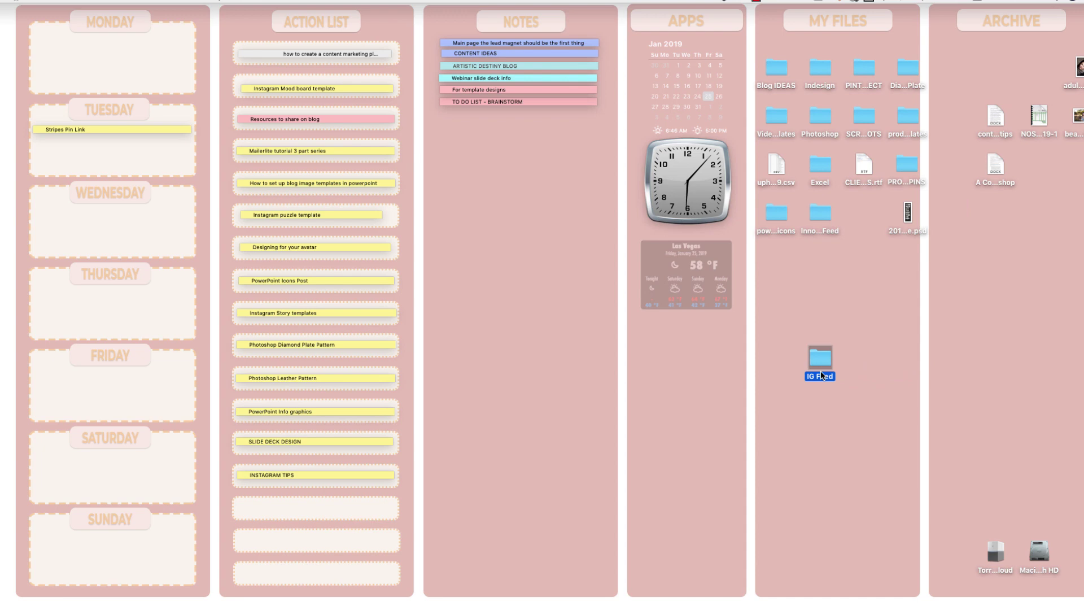
pyautogui.doubleClick(822, 361)
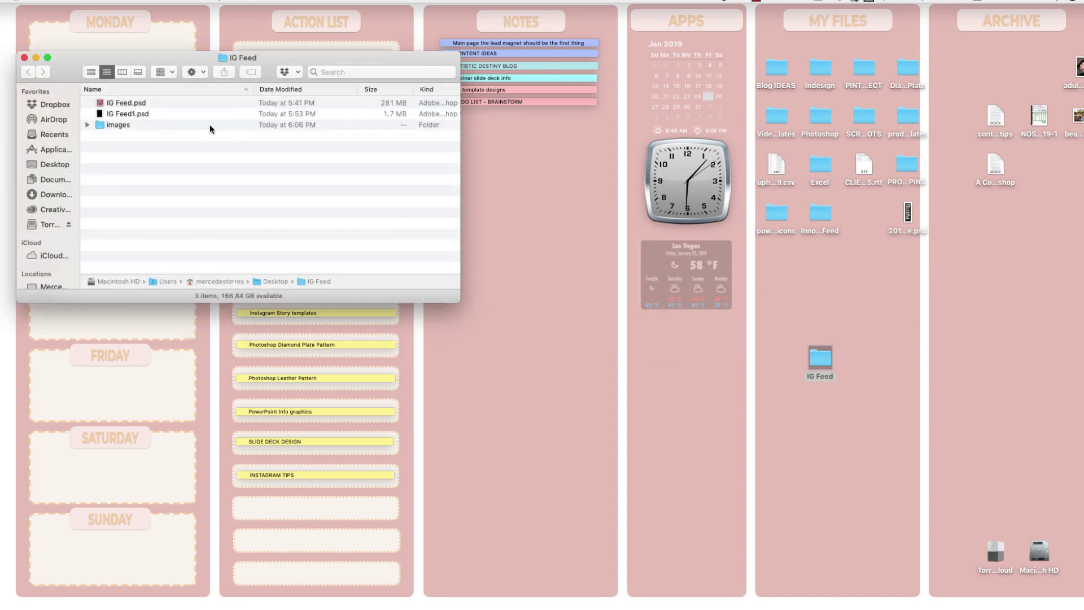
pyautogui.click(116, 126)
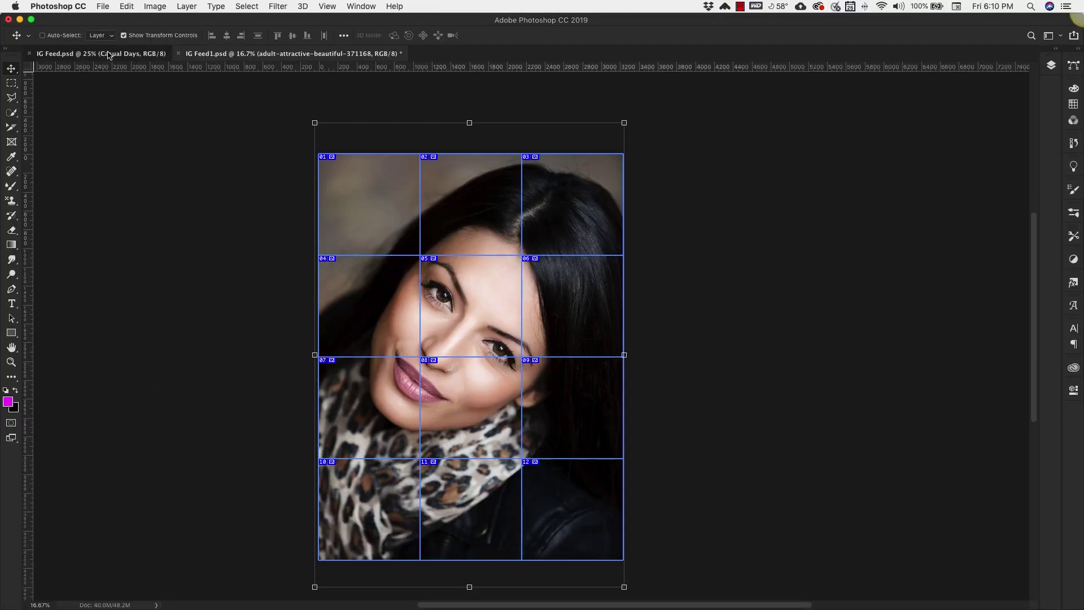
# - Bring the IG Feed.psd document with the pink Casual Days 3 × 3 slice grid into view
pyautogui.click(108, 55)
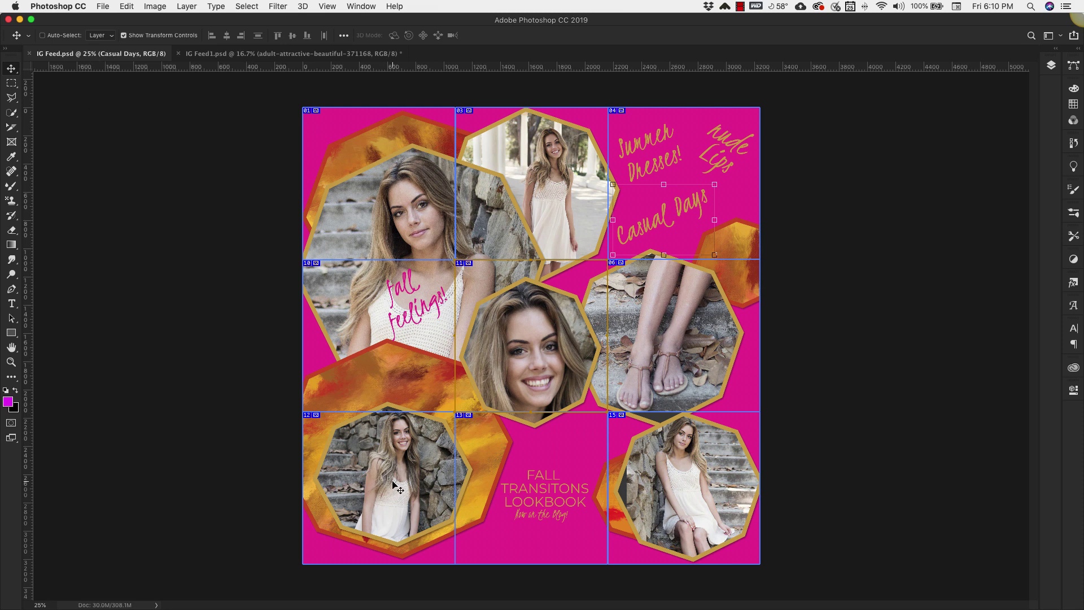